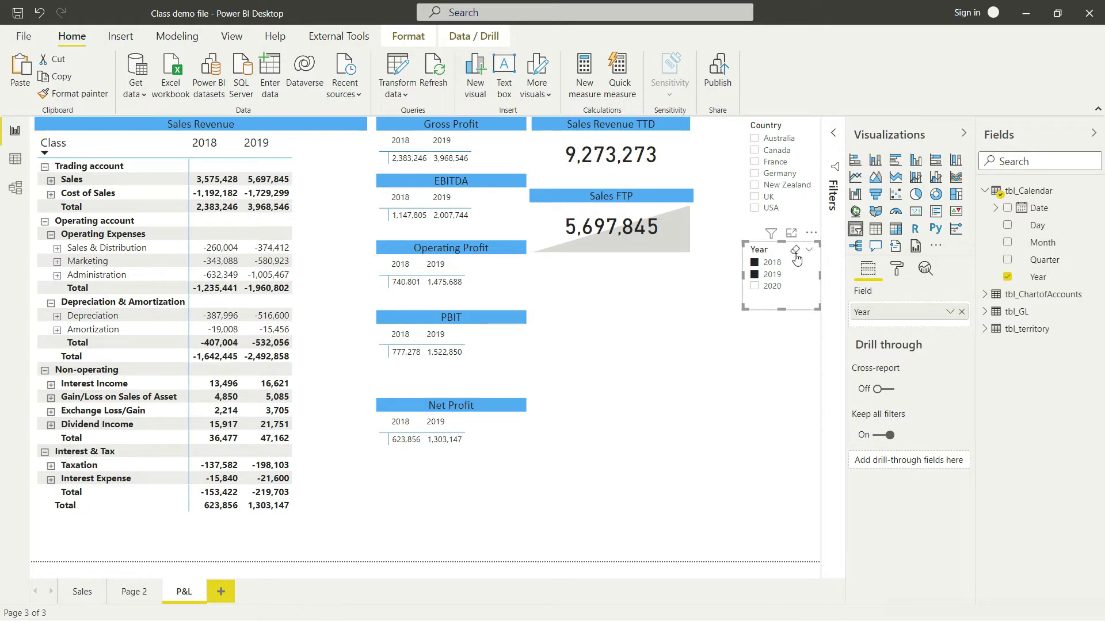
- Clear the Year slicer's selection and narrow the Sales Revenue matrix so it ends just past the 2020 column
click(768, 266)
click(797, 252)
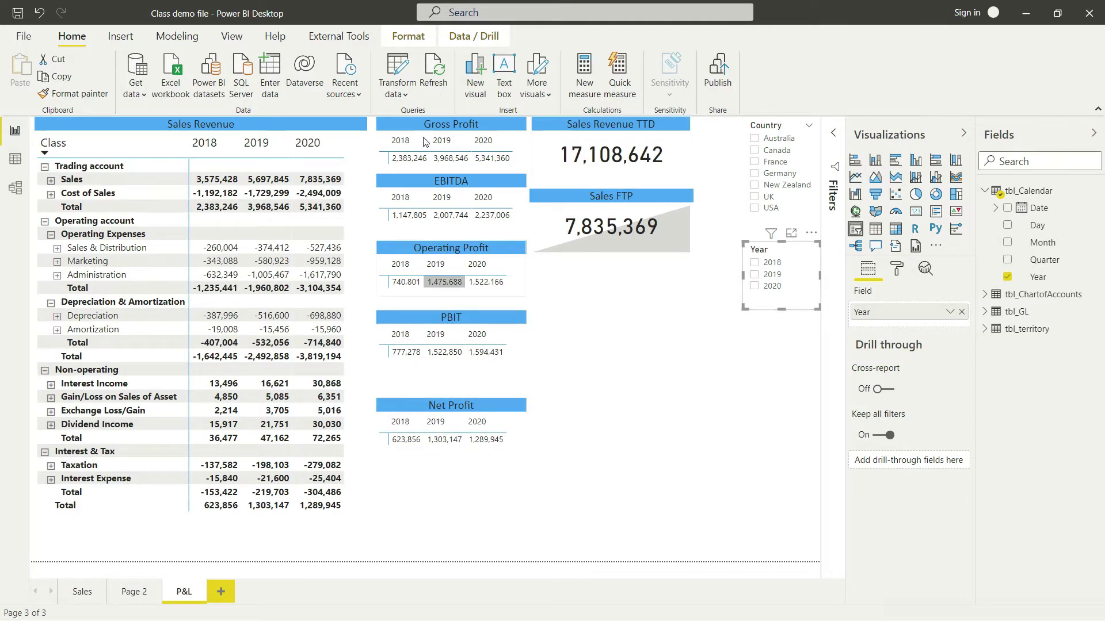
click(365, 204)
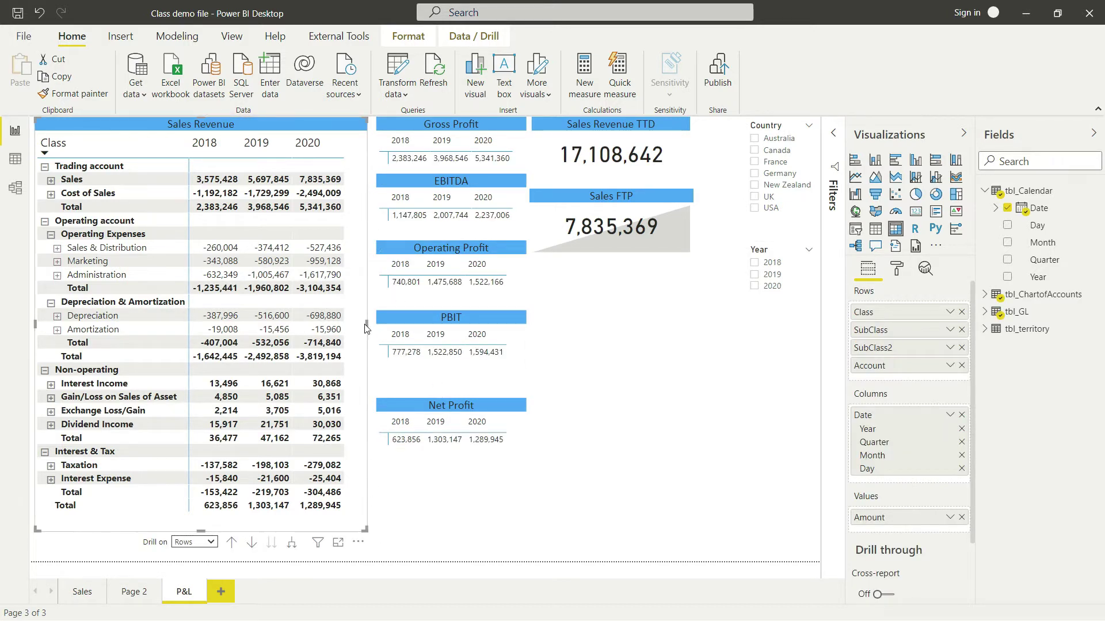
drag(366, 324, 354, 325)
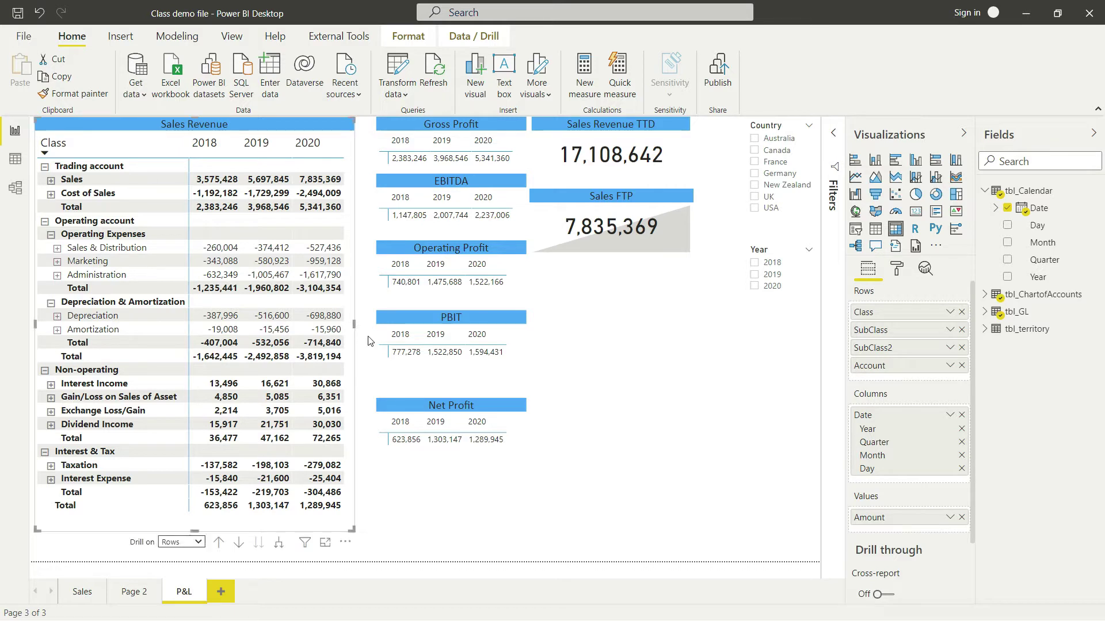
- Move the five profit visuals, Gross Profit through Net Profit, down and close beside the Sales Revenue matrix, and shift the matrix to the page's left edge
ctrl+click(435, 409)
ctrl+click(425, 329)
ctrl+click(415, 257)
ctrl+click(412, 209)
ctrl+click(408, 141)
drag(406, 422, 404, 452)
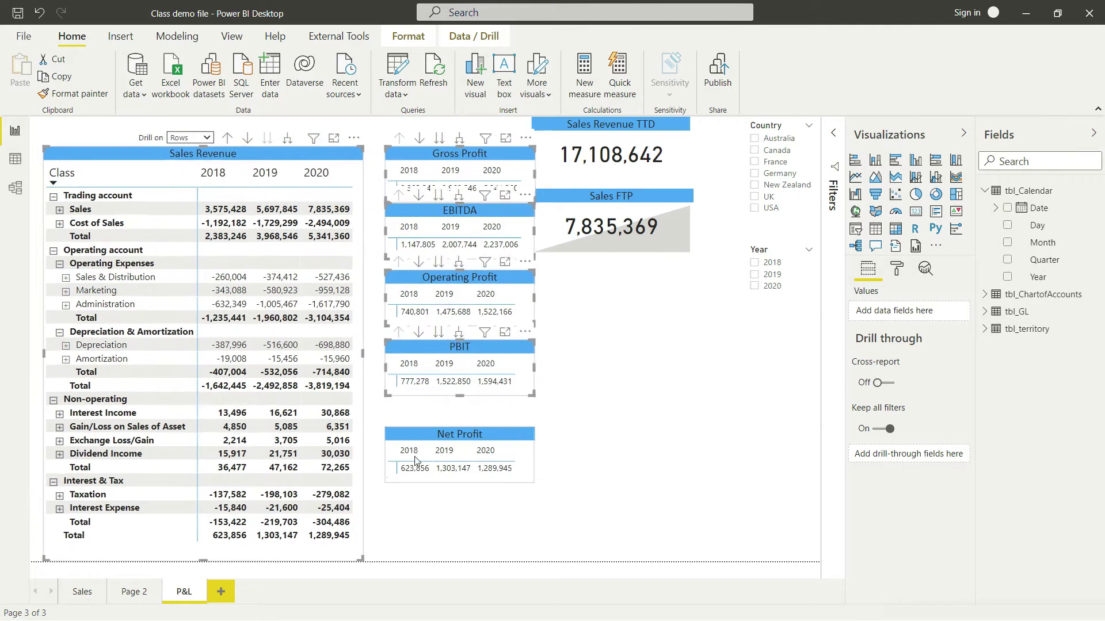
ctrl+click(277, 150)
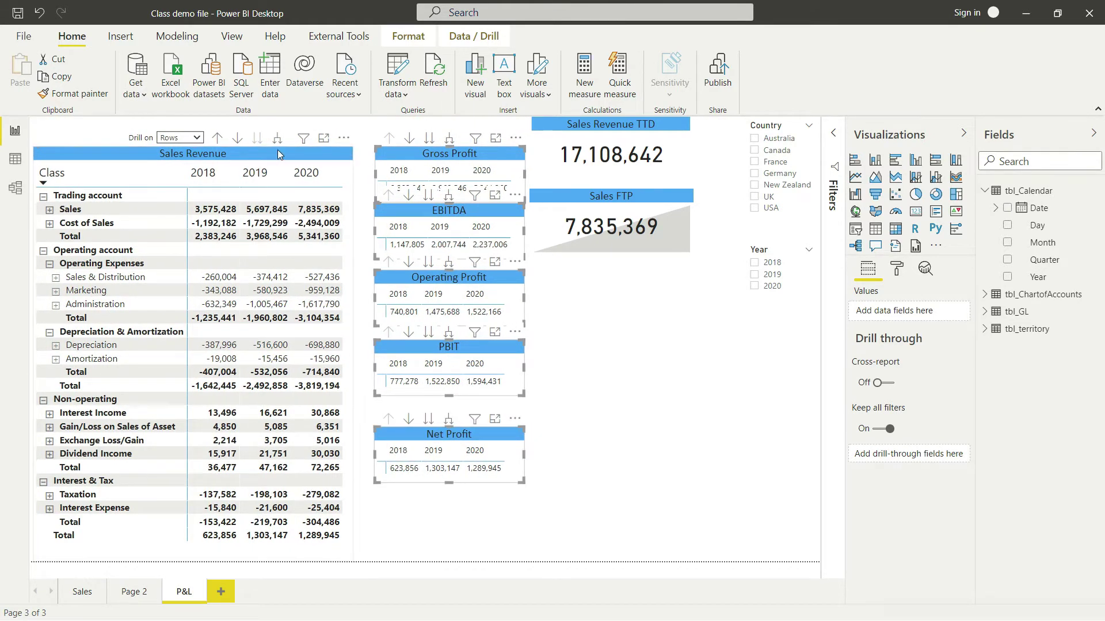
drag(386, 165, 356, 202)
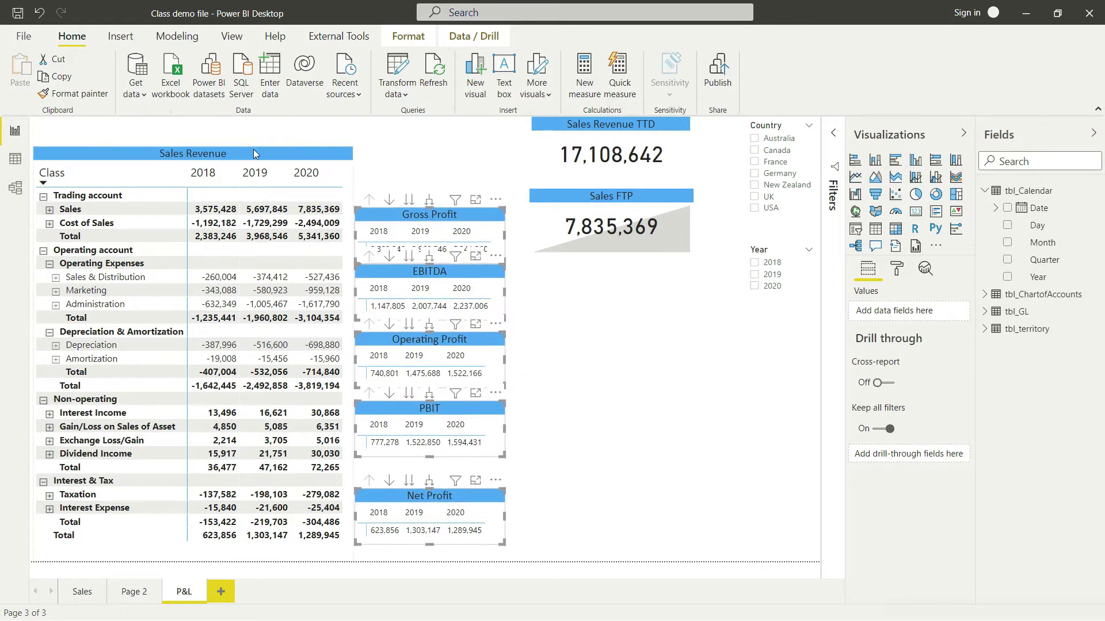
drag(245, 162, 245, 170)
- Reposition the PBIT, Operating Profit, EBITDA and Gross Profit visuals into an evenly spaced column above Net Profit
drag(404, 413, 397, 433)
drag(385, 337, 385, 359)
drag(392, 273, 388, 291)
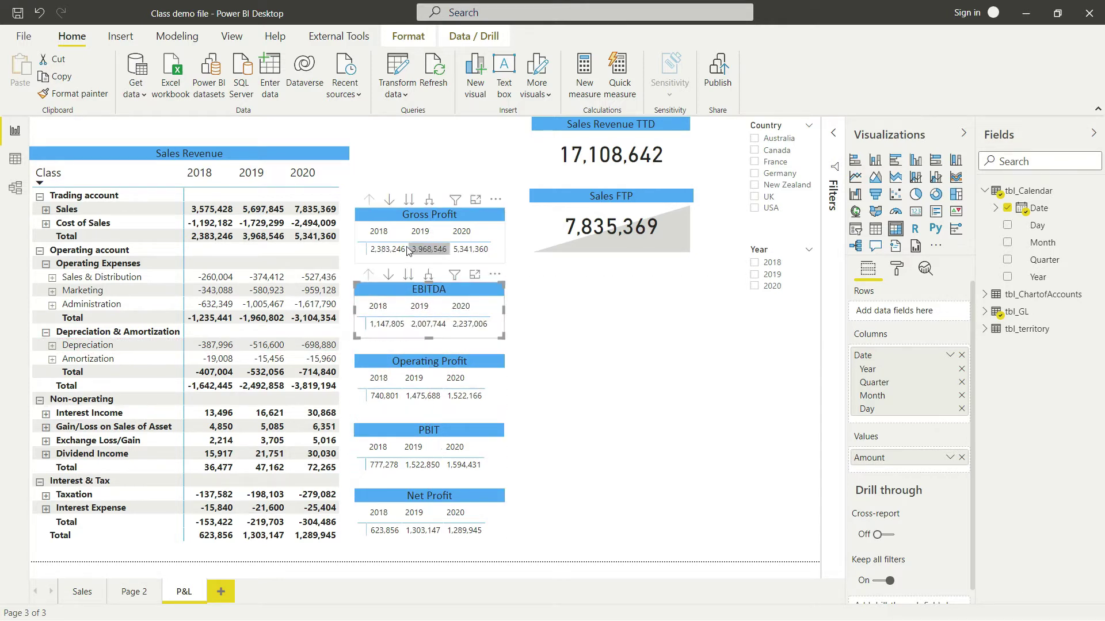
drag(390, 223, 388, 225)
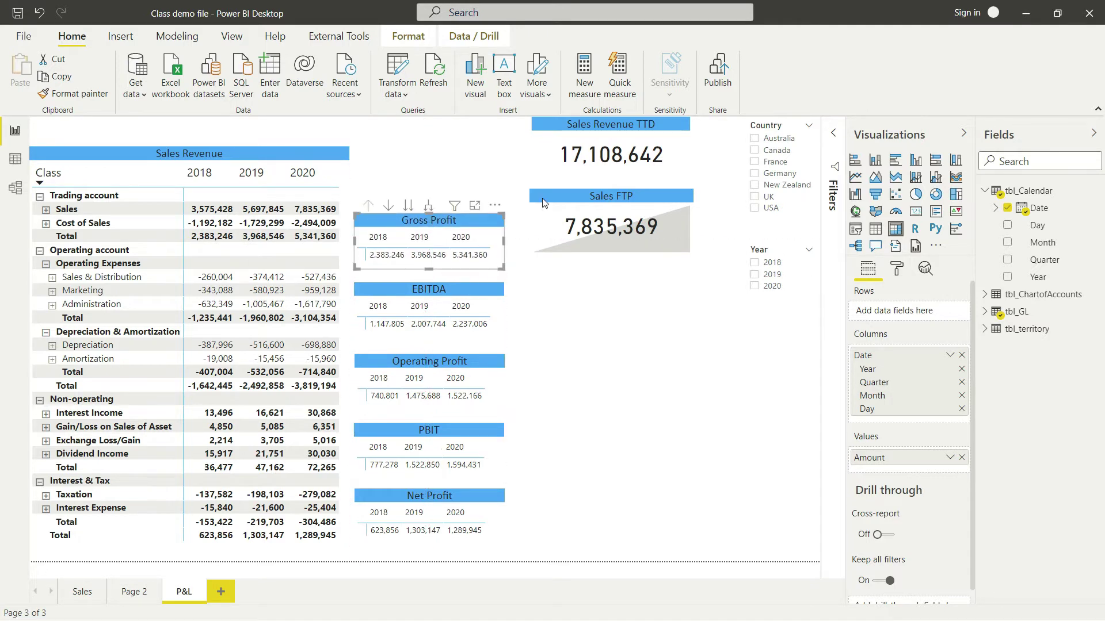
- Place the Sales FTP visual directly above Gross Profit and resize it to match the column's width
drag(537, 191, 364, 150)
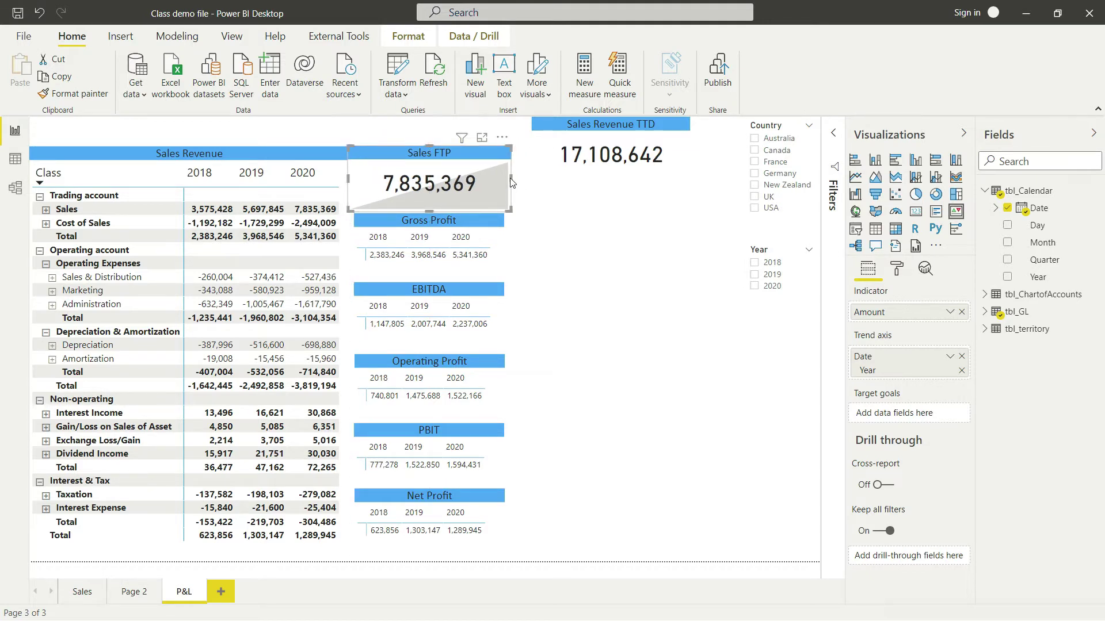
drag(511, 179, 504, 179)
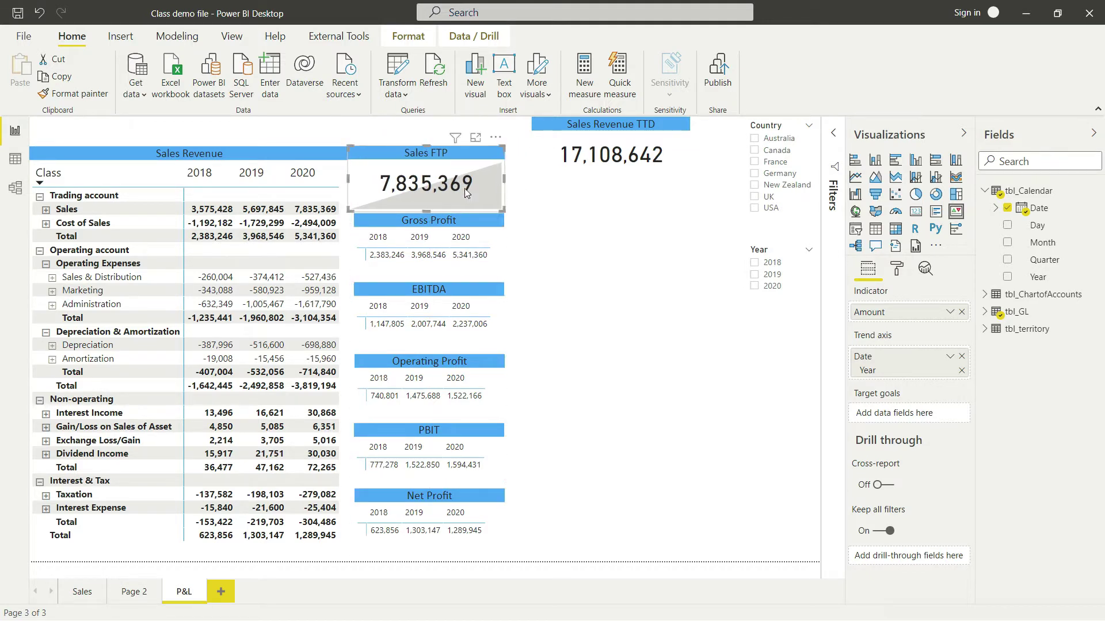
drag(349, 179, 355, 179)
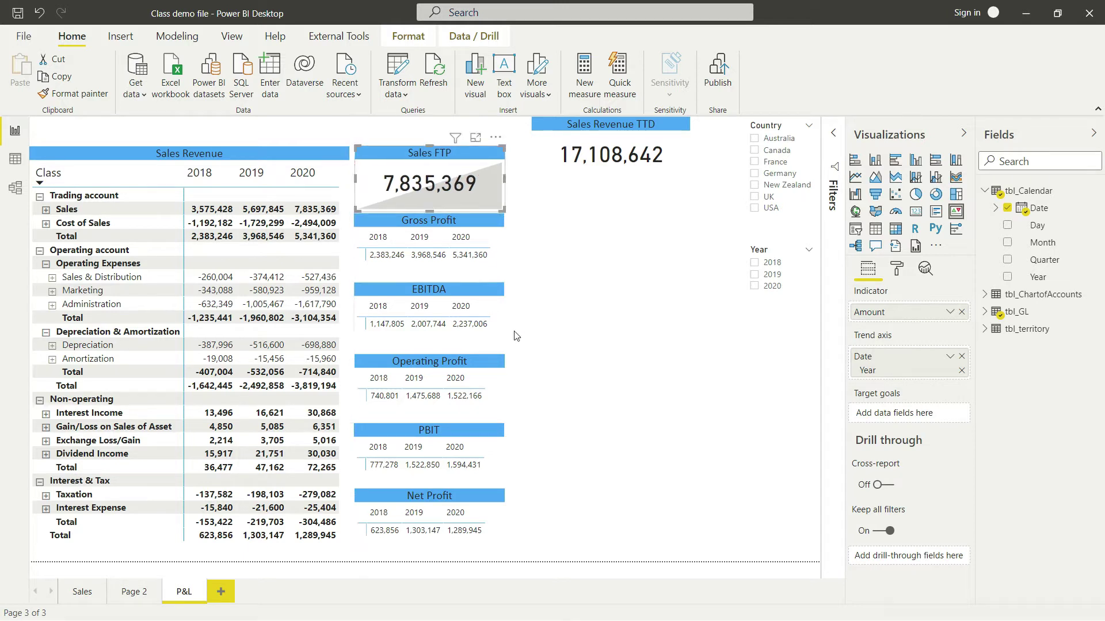
click(567, 387)
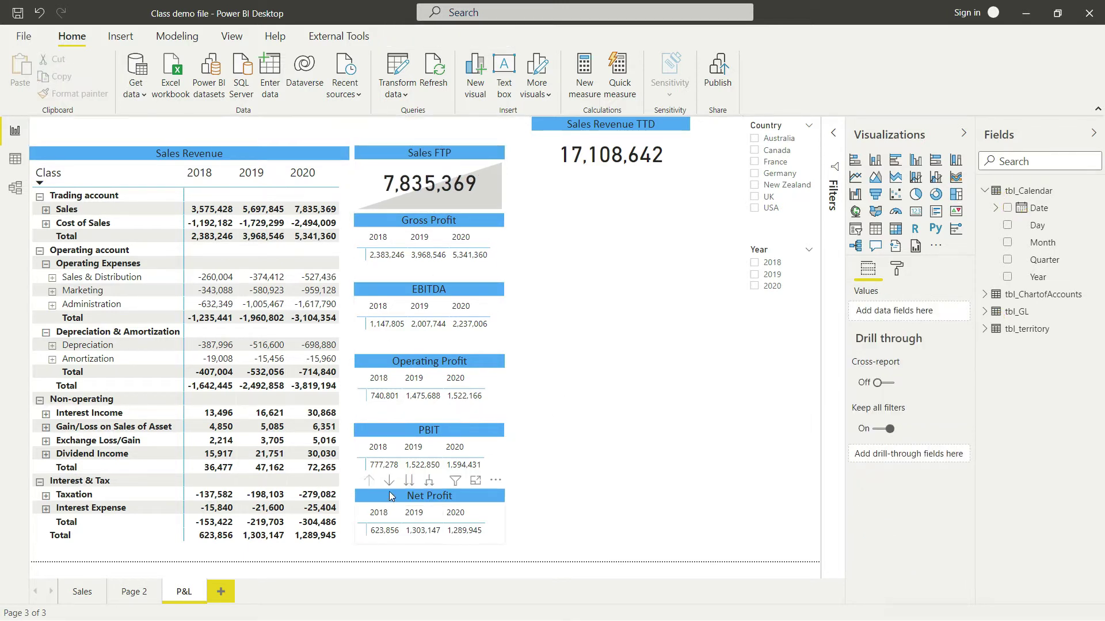
- Shift the Net Profit, PBIT, Operating Profit, EBITDA, Gross Profit and Sales FTP visuals down to free space above the column
drag(388, 501, 389, 513)
drag(394, 424, 396, 438)
drag(394, 367, 394, 384)
drag(391, 298, 387, 314)
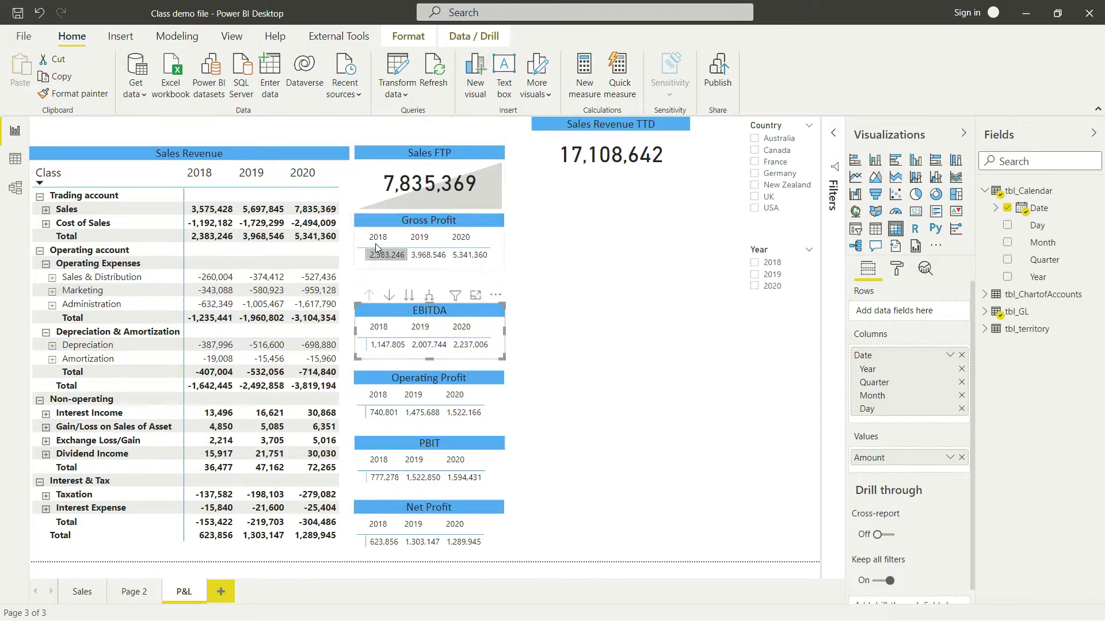
drag(372, 226, 374, 239)
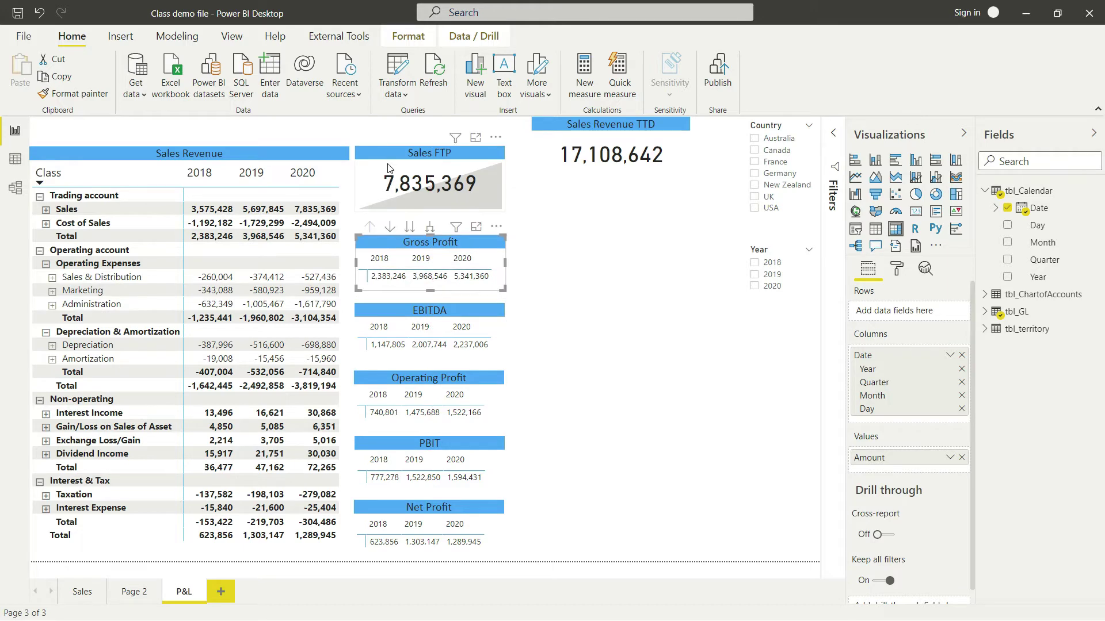
drag(388, 168, 388, 181)
- Place the Sales Revenue TTD card at the head of the column above Sales FTP and shrink it to the column's width
drag(538, 138, 358, 136)
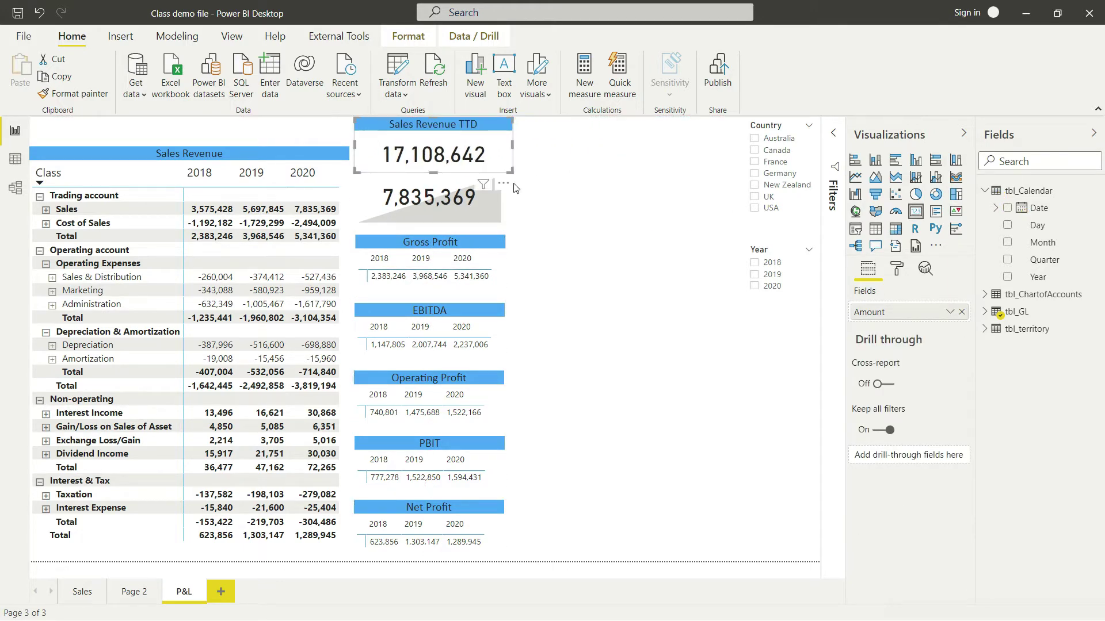
drag(511, 173, 507, 164)
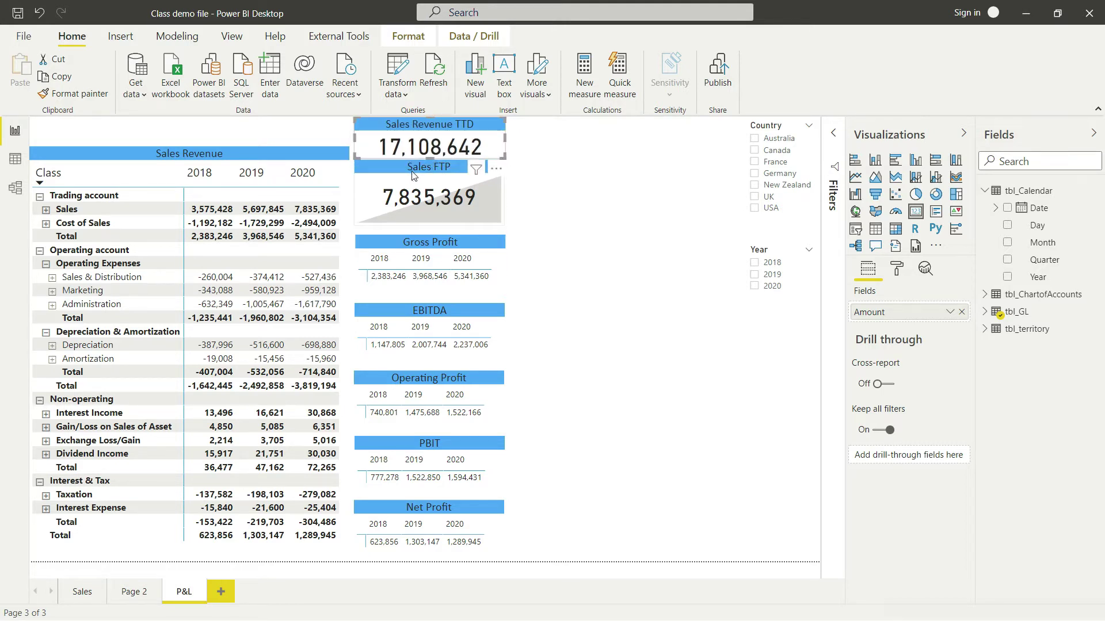
drag(413, 176, 413, 171)
click(564, 305)
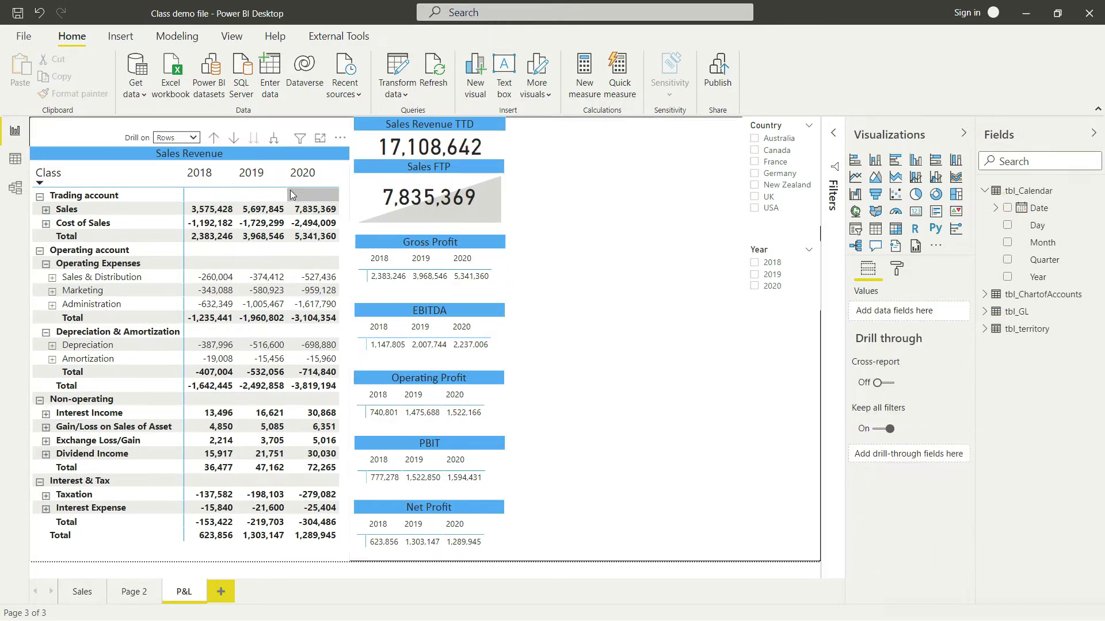
- Move the Sales Revenue matrix to the page's top edge and nudge Sales FTP, Gross Profit and EBITDA down for even spacing
drag(271, 150, 268, 122)
click(586, 304)
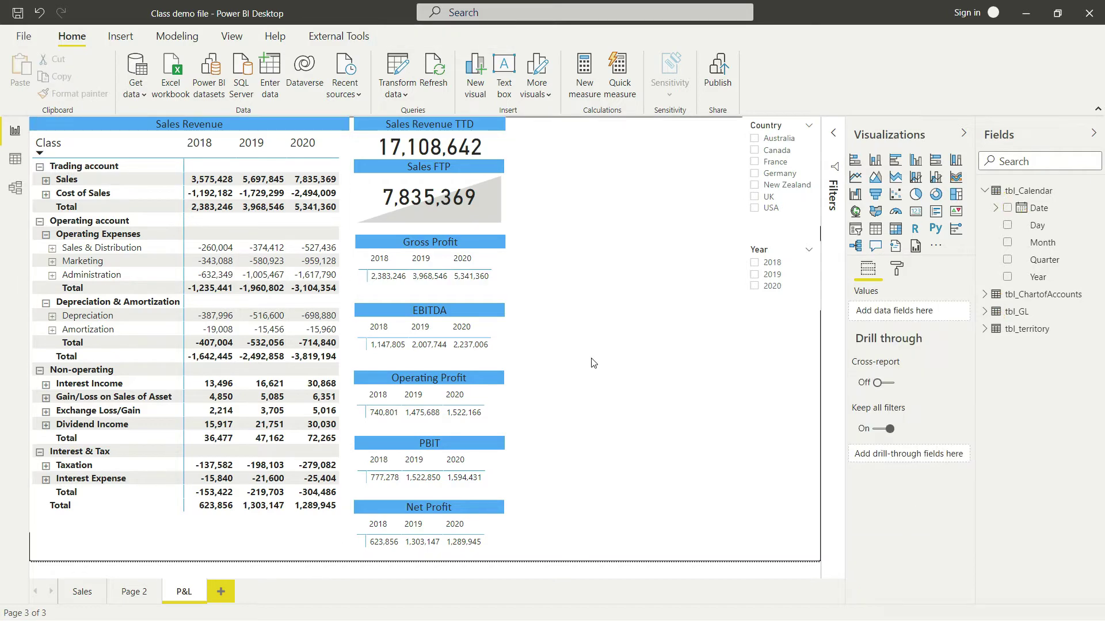
drag(371, 167, 374, 175)
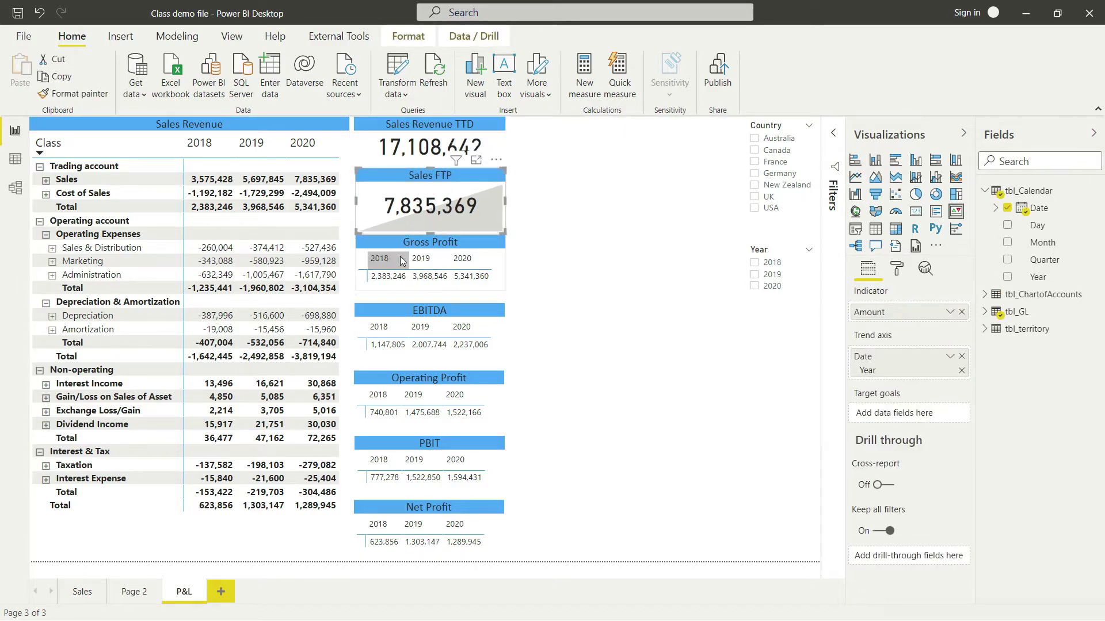
drag(389, 247, 390, 256)
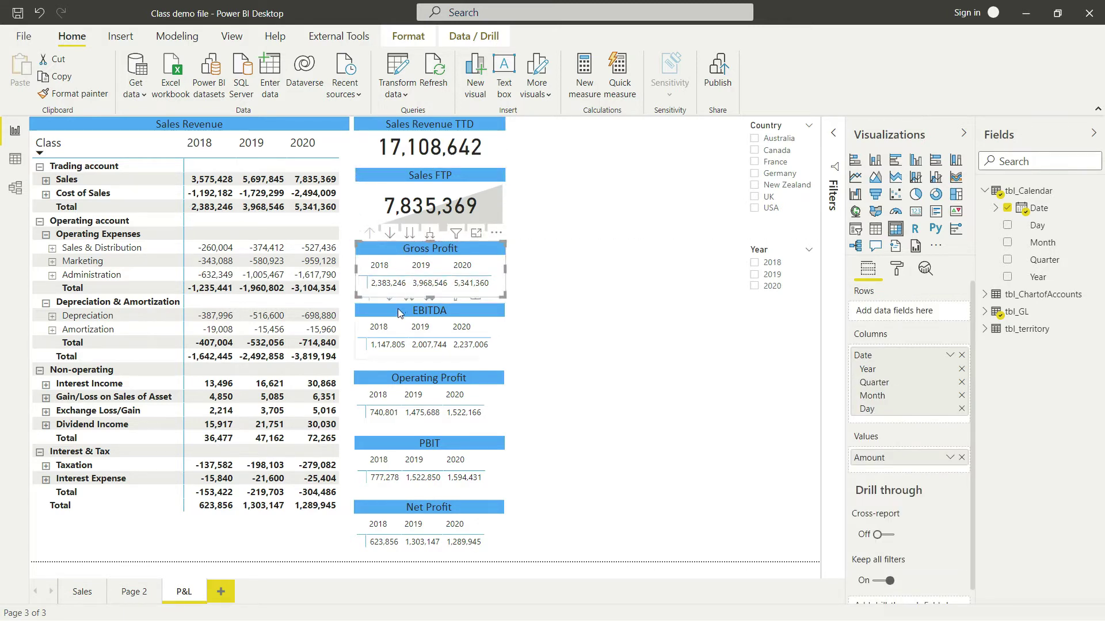
drag(396, 321, 396, 323)
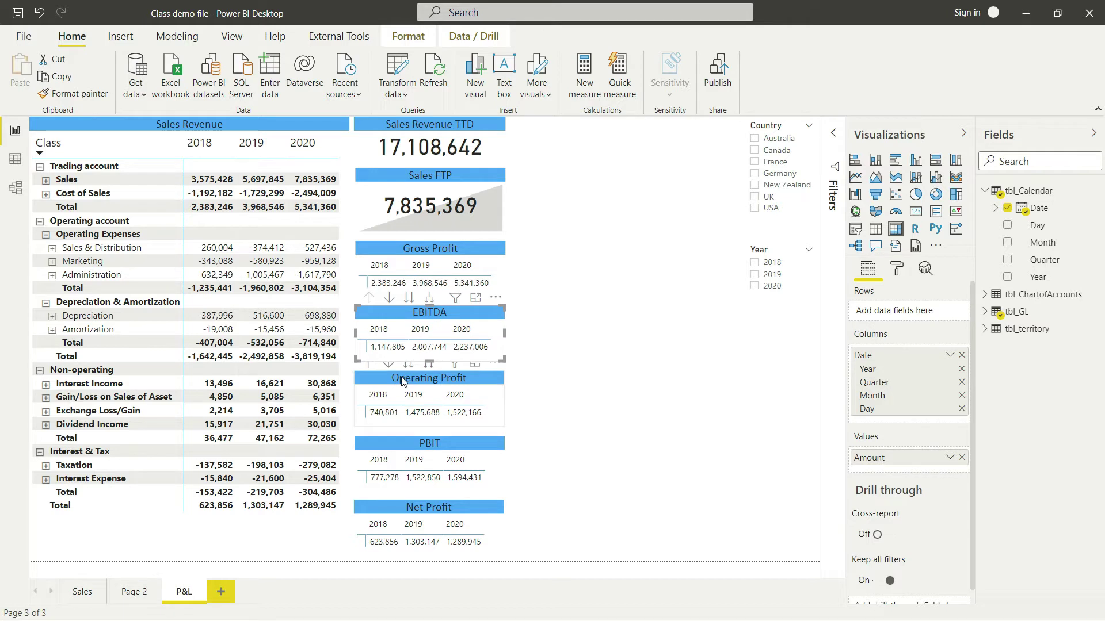
click(601, 490)
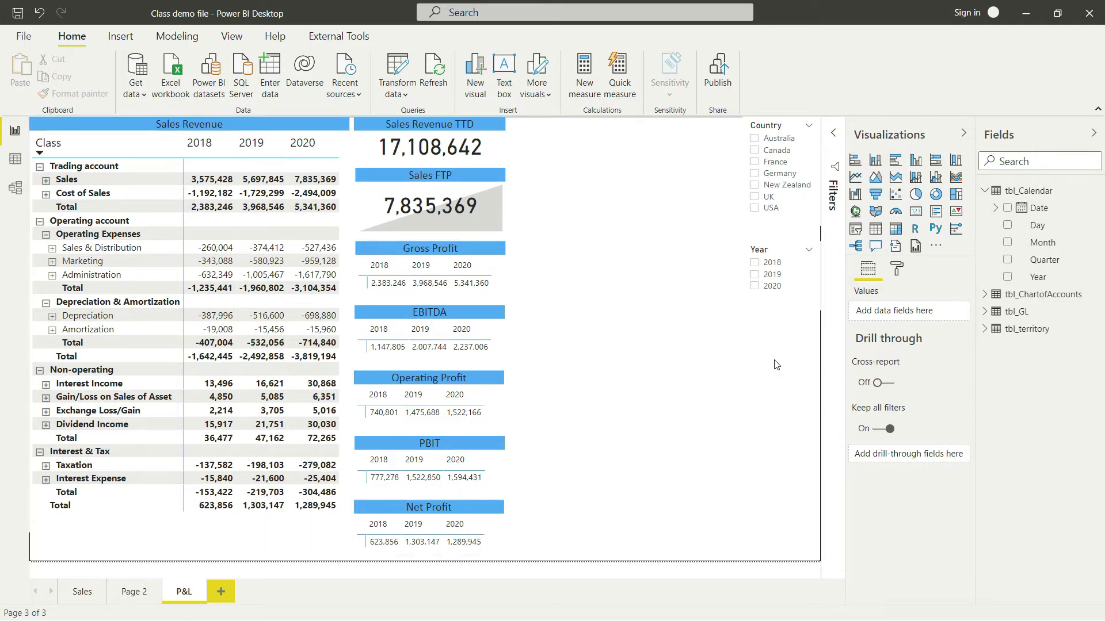
- Add a line chart beside the Sales Revenue TTD card and enlarge it to fill the space up to the slicers
click(855, 176)
drag(588, 363, 573, 128)
drag(652, 207, 730, 262)
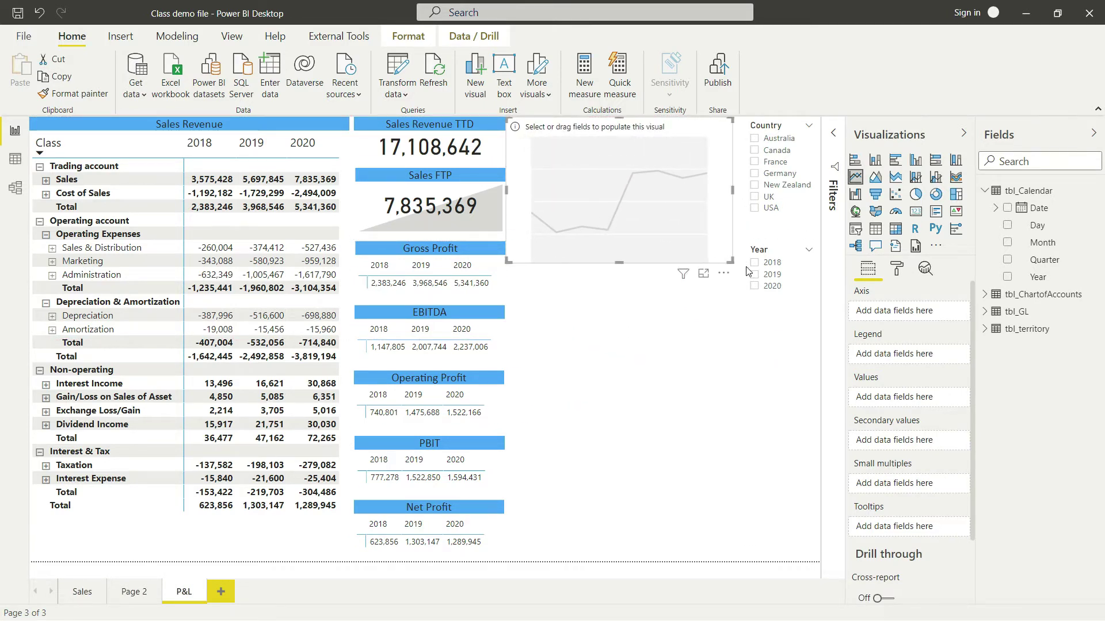
- Add the Amount field from tbl_GL as the line chart's values
click(984, 190)
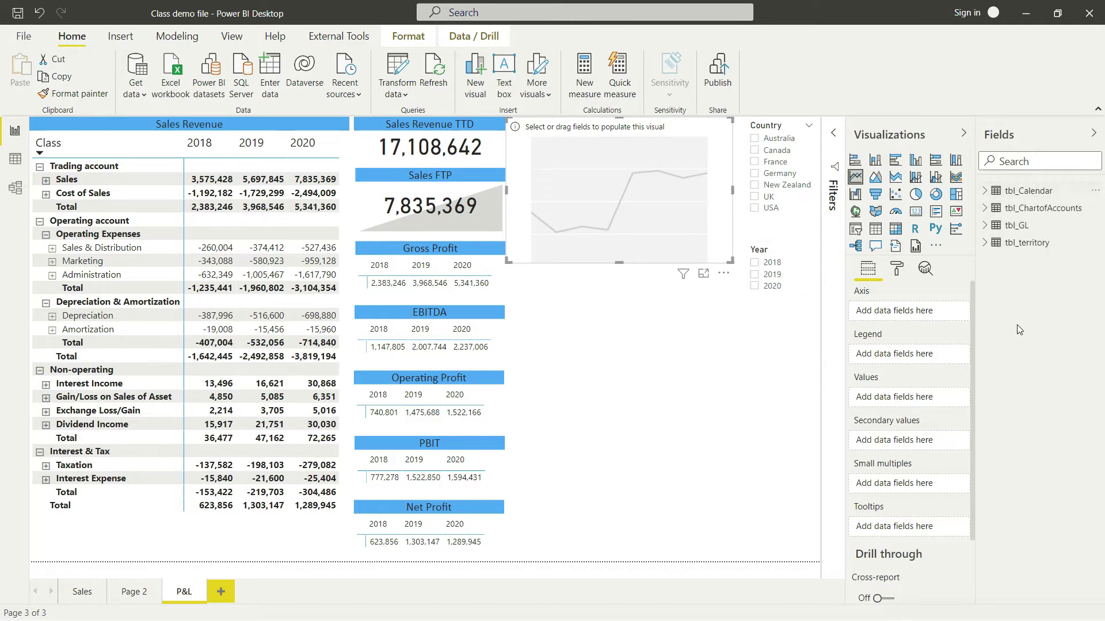
click(985, 225)
drag(1042, 263, 903, 397)
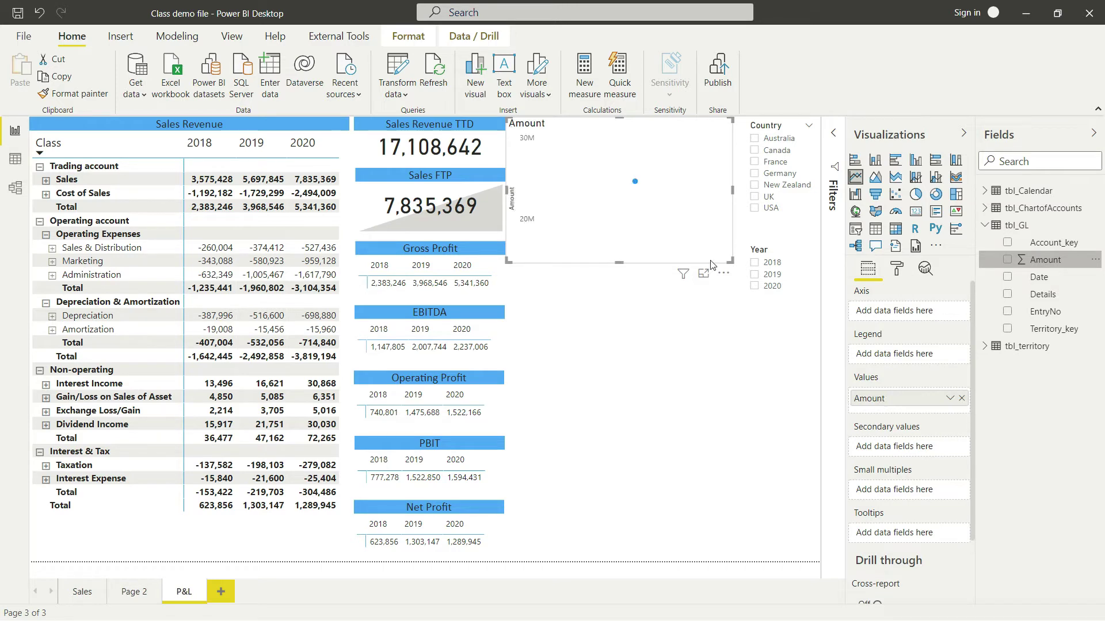
- Filter the line chart by SubClass from tbl_ChartofAccounts so that it includes only Sales
click(831, 141)
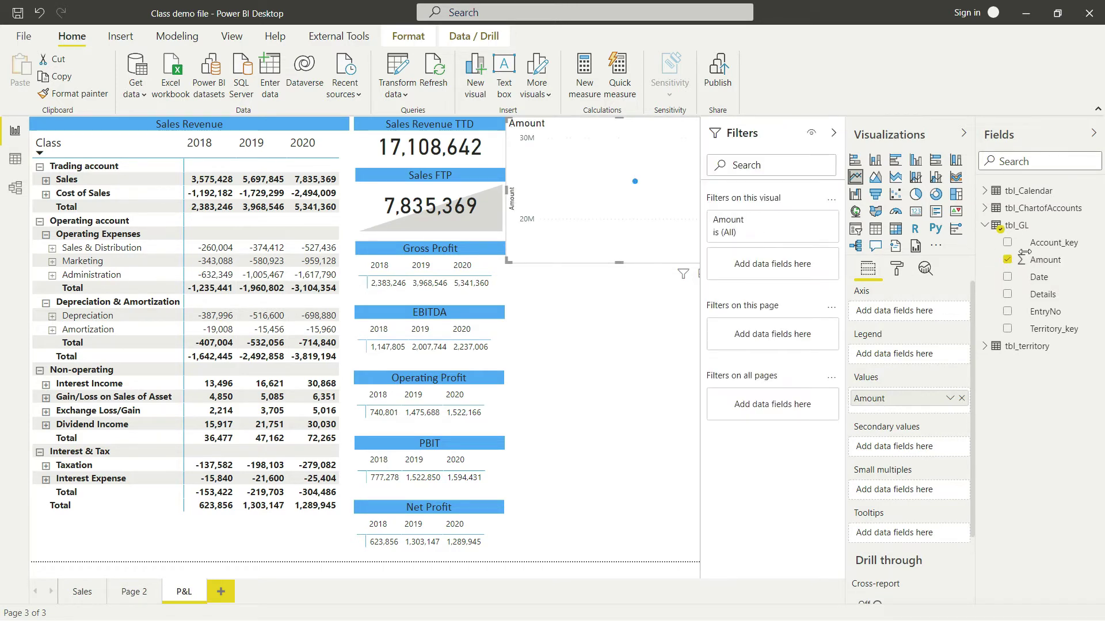
click(985, 209)
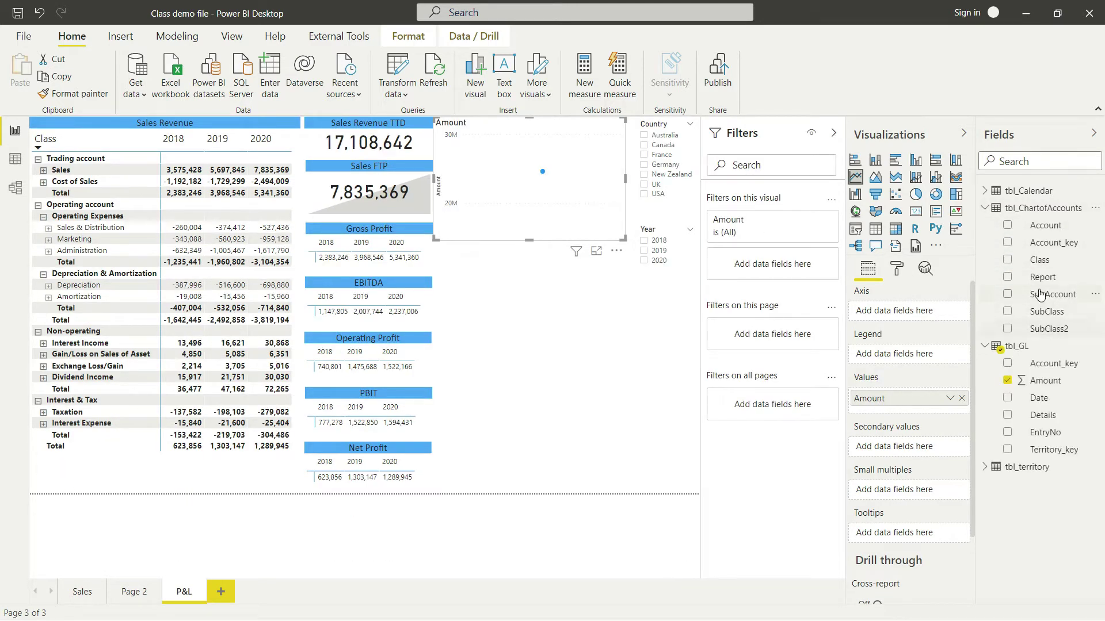
drag(1052, 313, 782, 269)
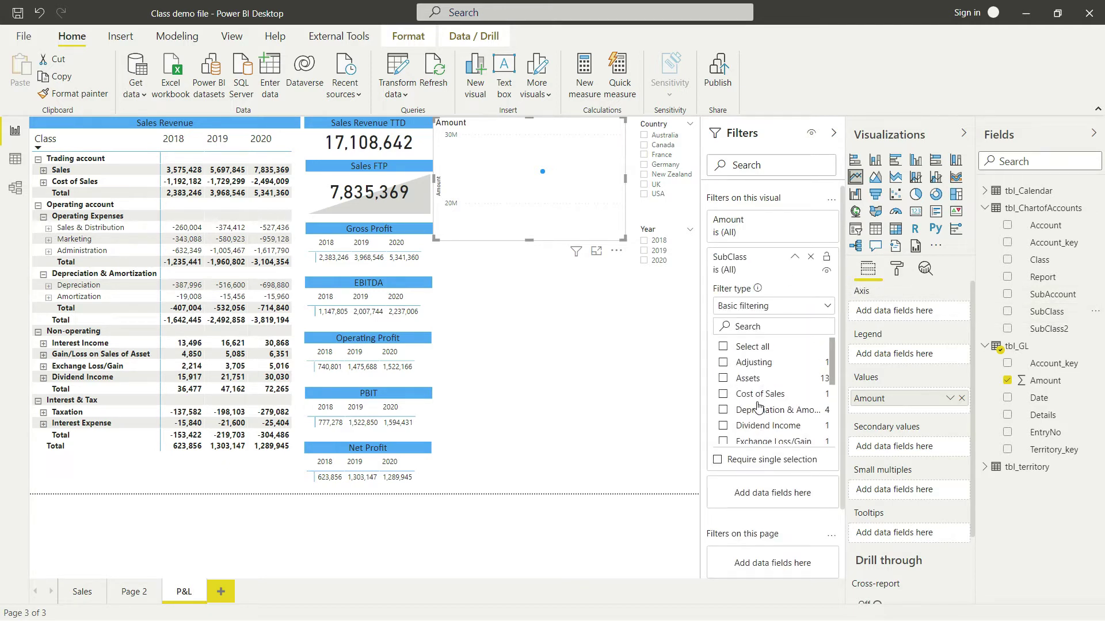
scroll(758, 407, down, 6)
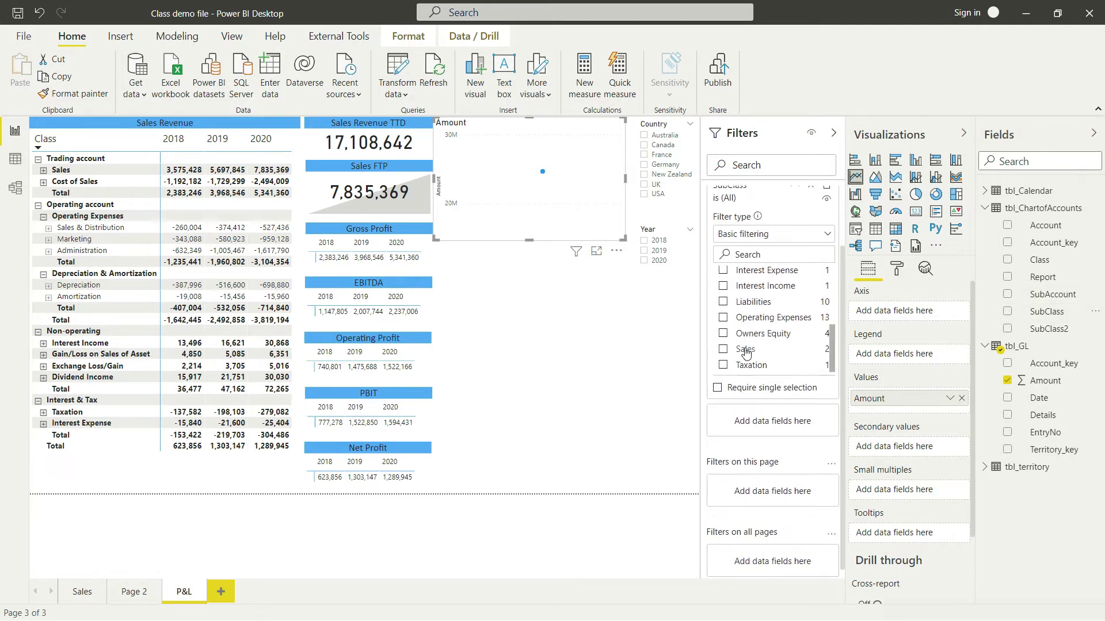
click(724, 350)
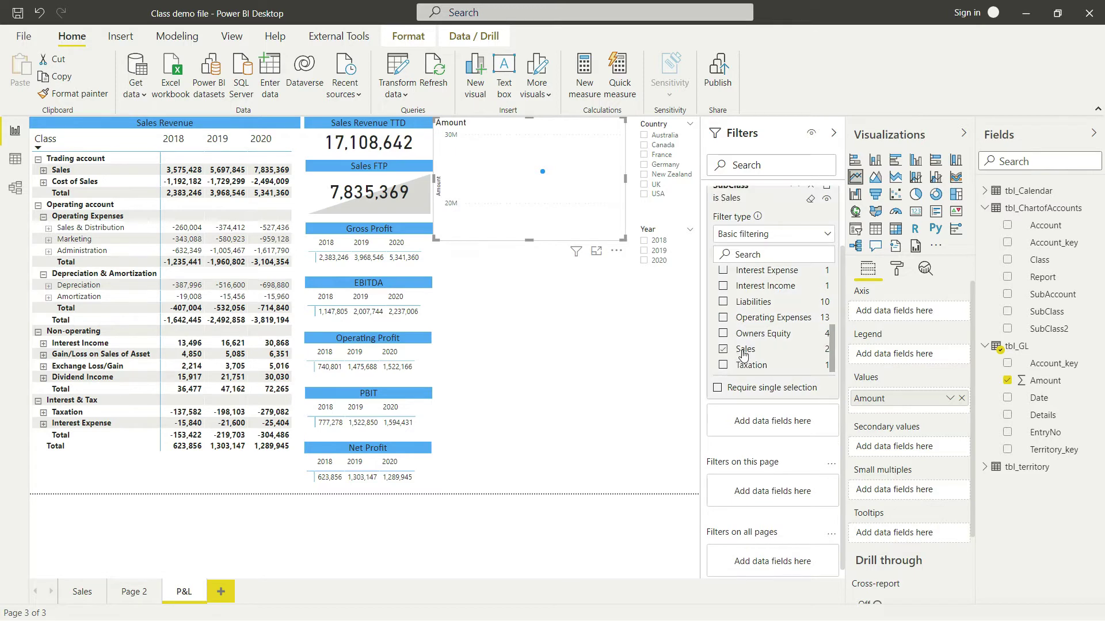
click(834, 134)
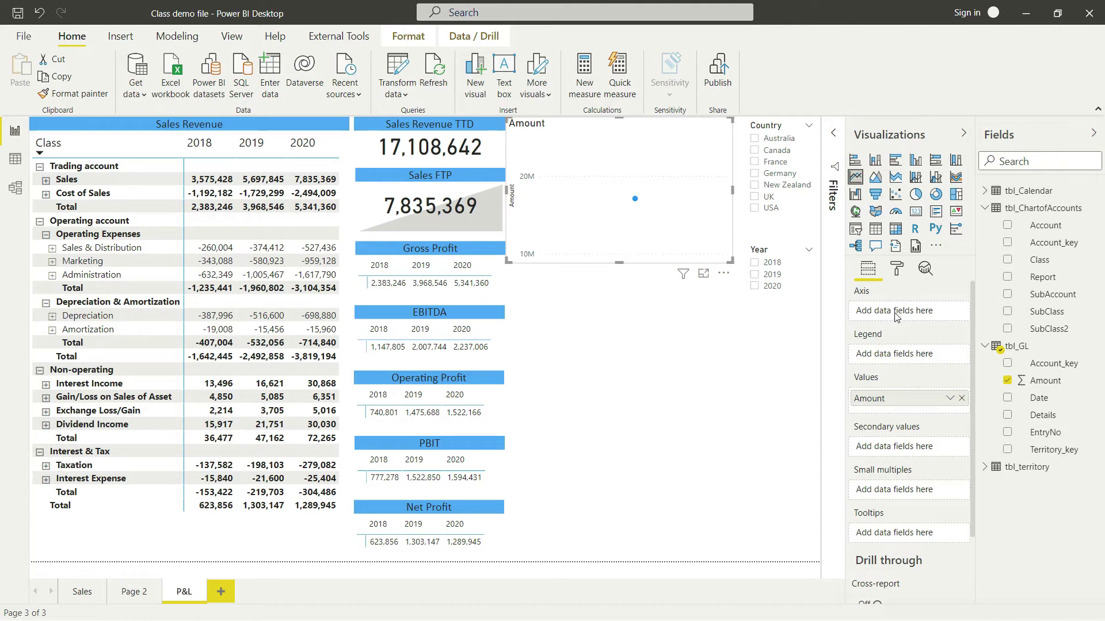
- Put the Date hierarchy from tbl_Calendar on the line chart's axis and expand it one level to quarters
click(984, 208)
click(985, 193)
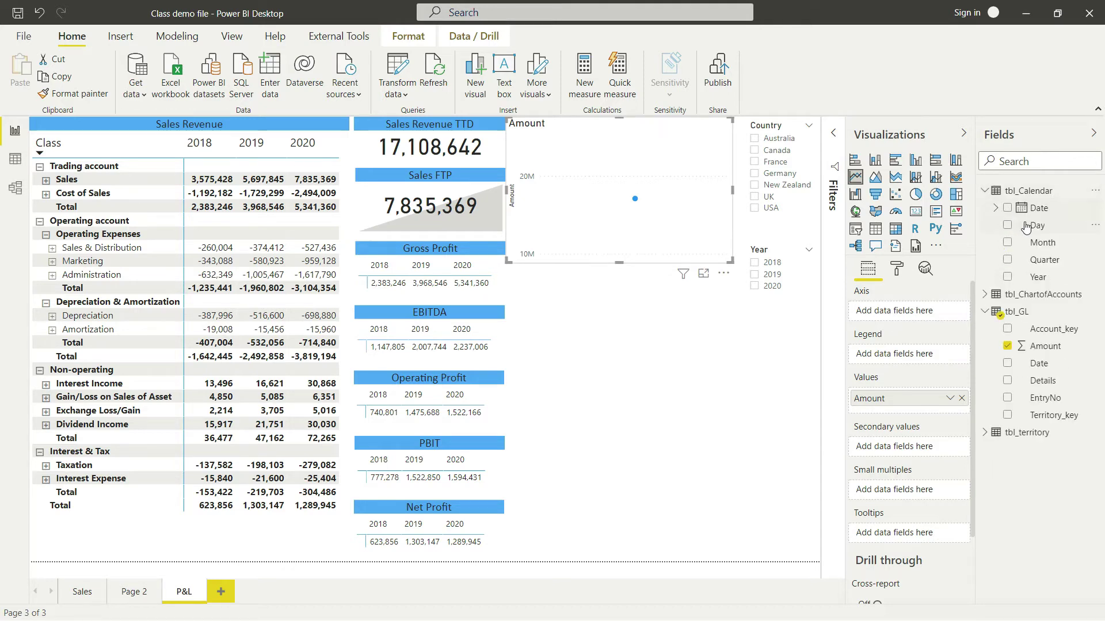
drag(1039, 209, 904, 312)
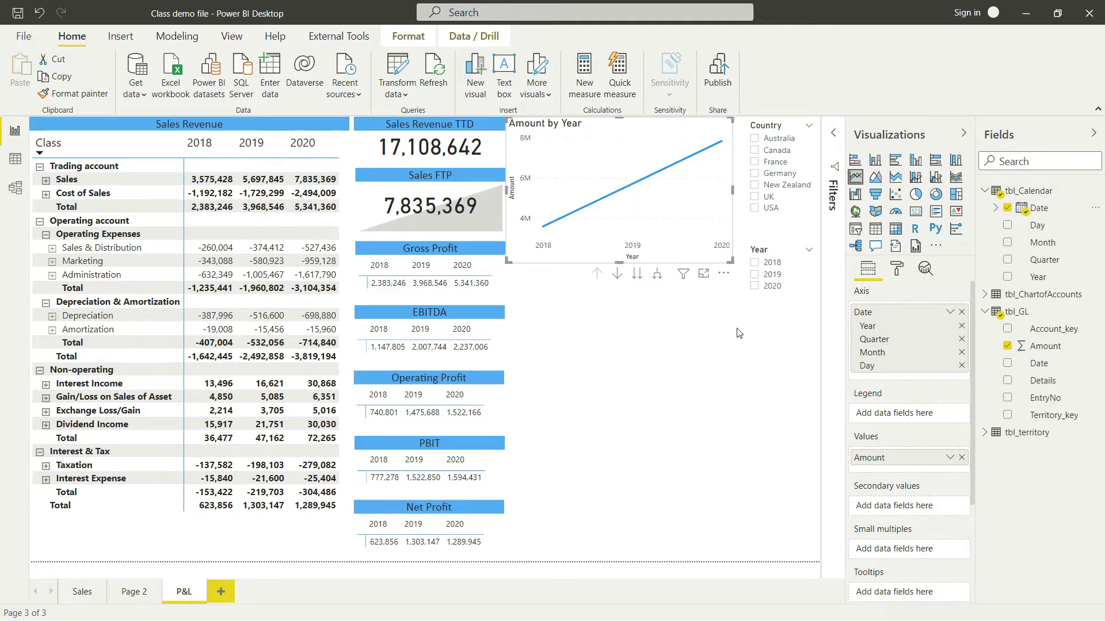
click(657, 275)
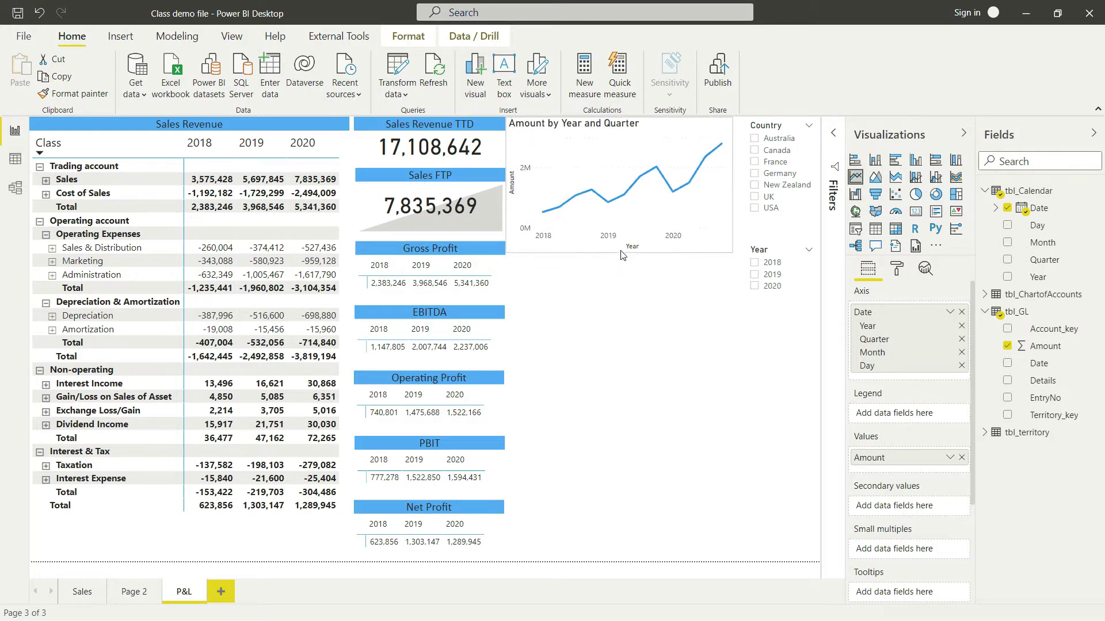
click(621, 253)
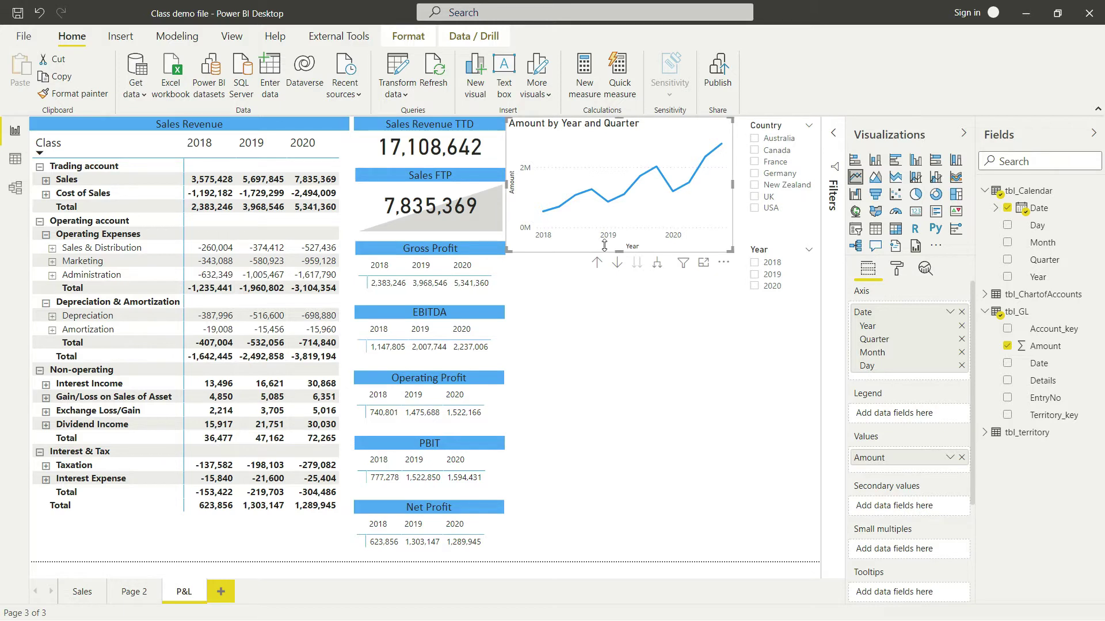
- Turn off the X axis title of the line chart
click(546, 291)
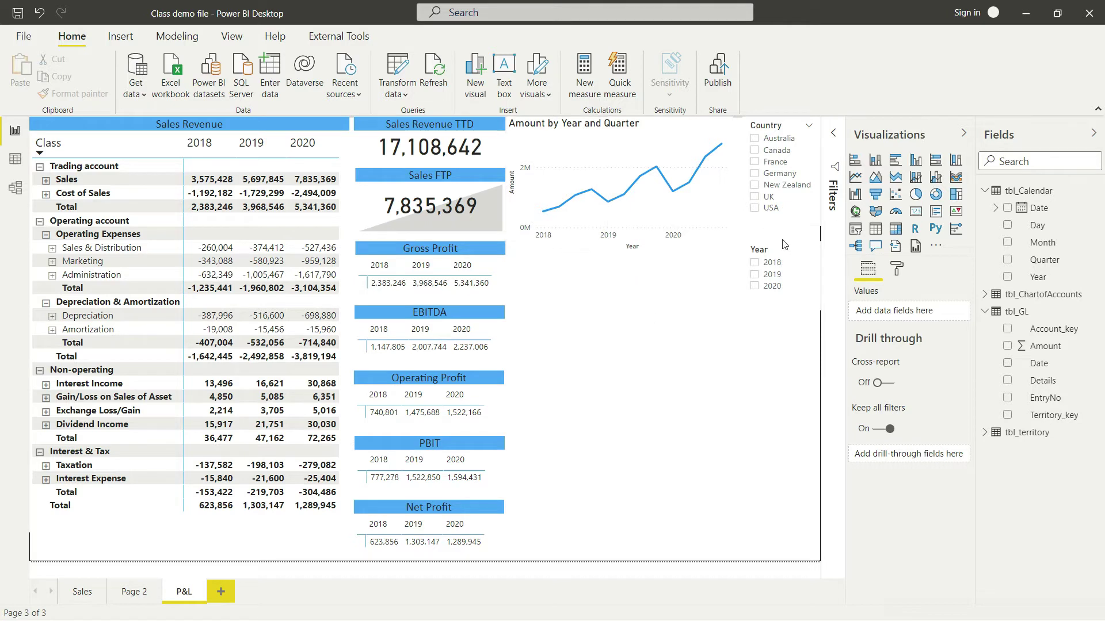
click(896, 270)
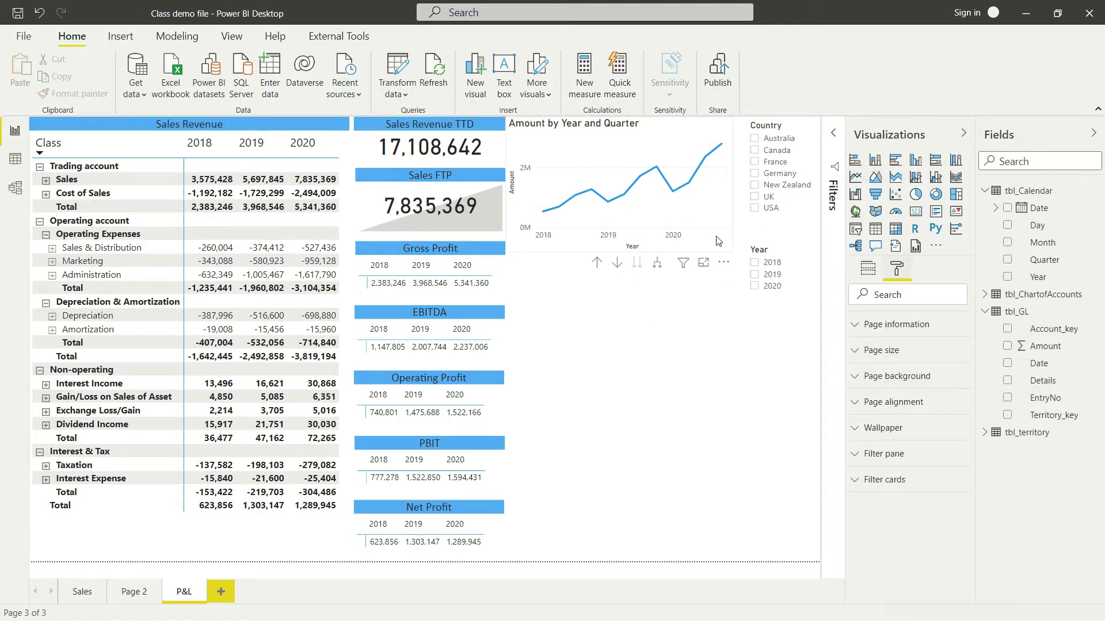
click(660, 178)
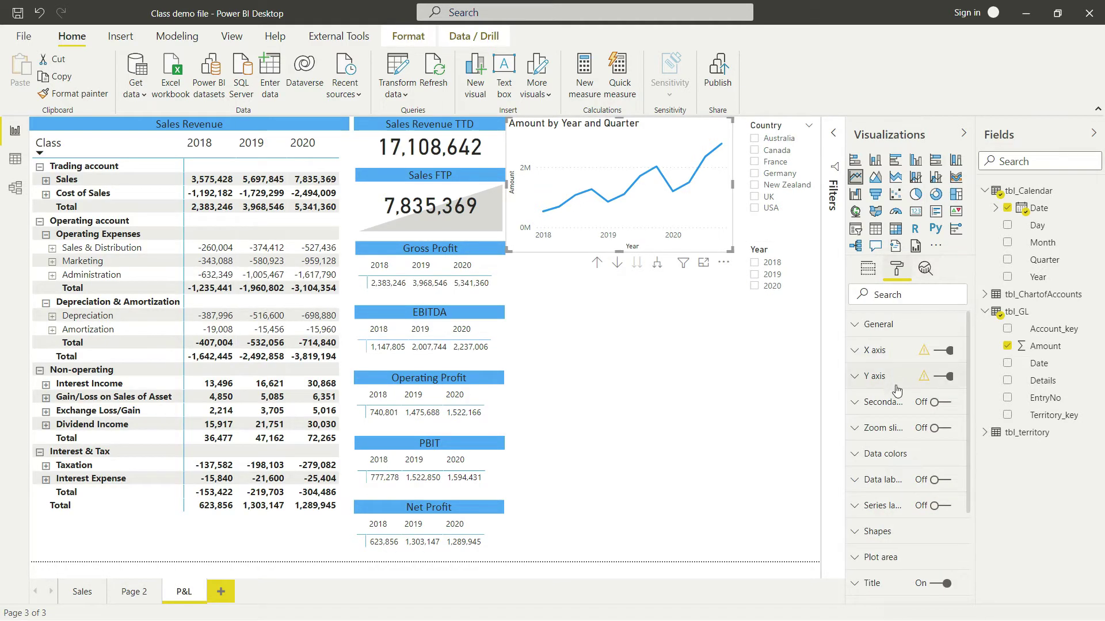
click(863, 355)
scroll(906, 414, down, 5)
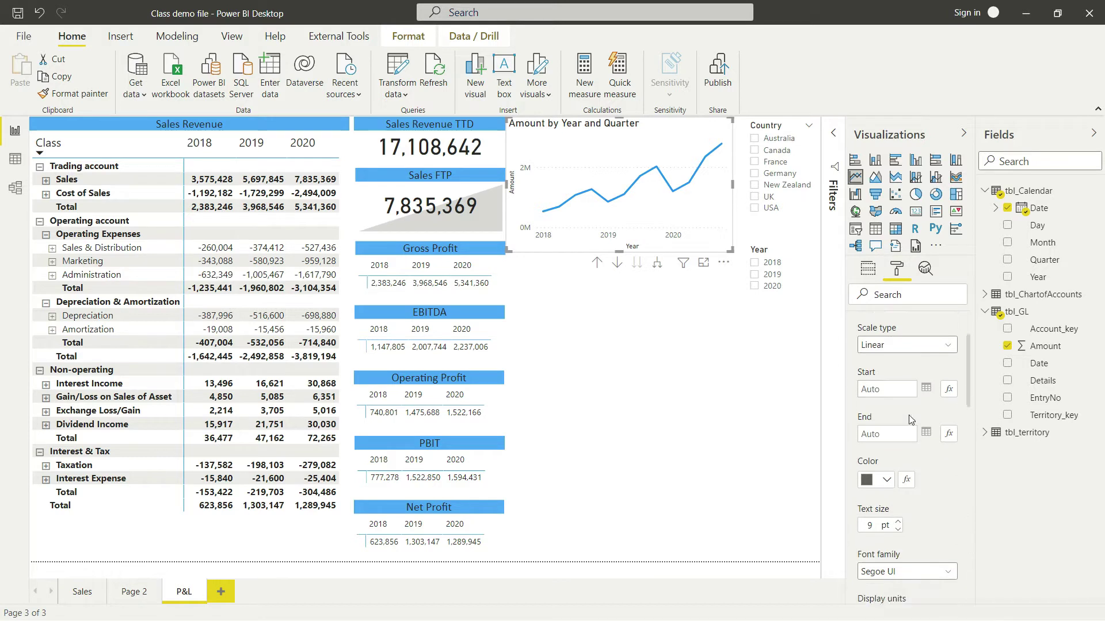
click(895, 515)
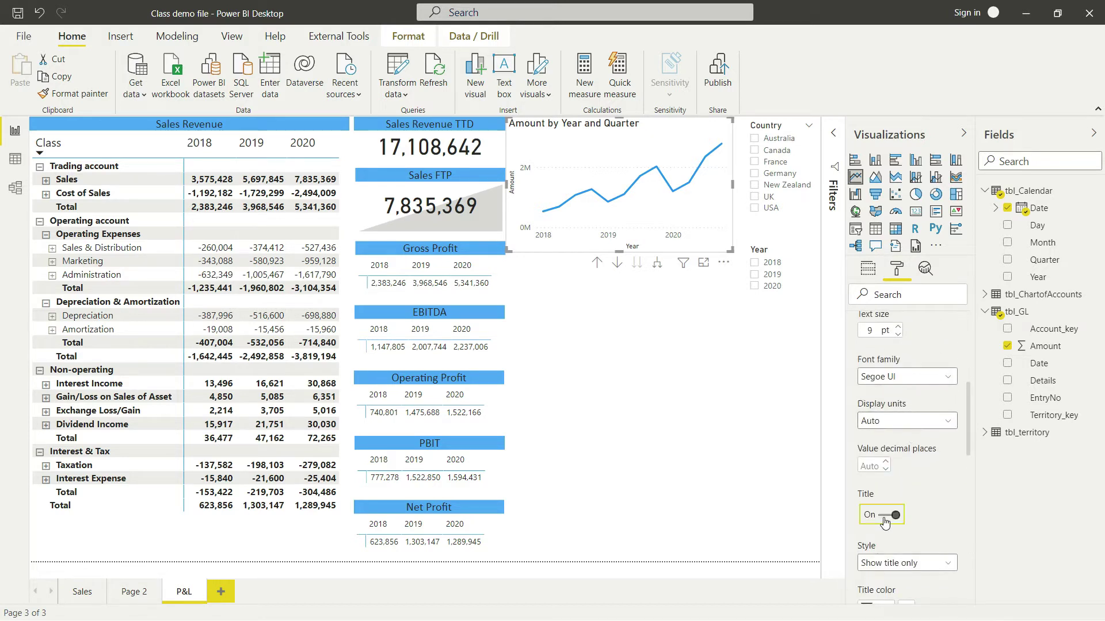
- Turn off the Y axis title of the line chart
scroll(878, 397, up, 2)
scroll(874, 391, up, 4)
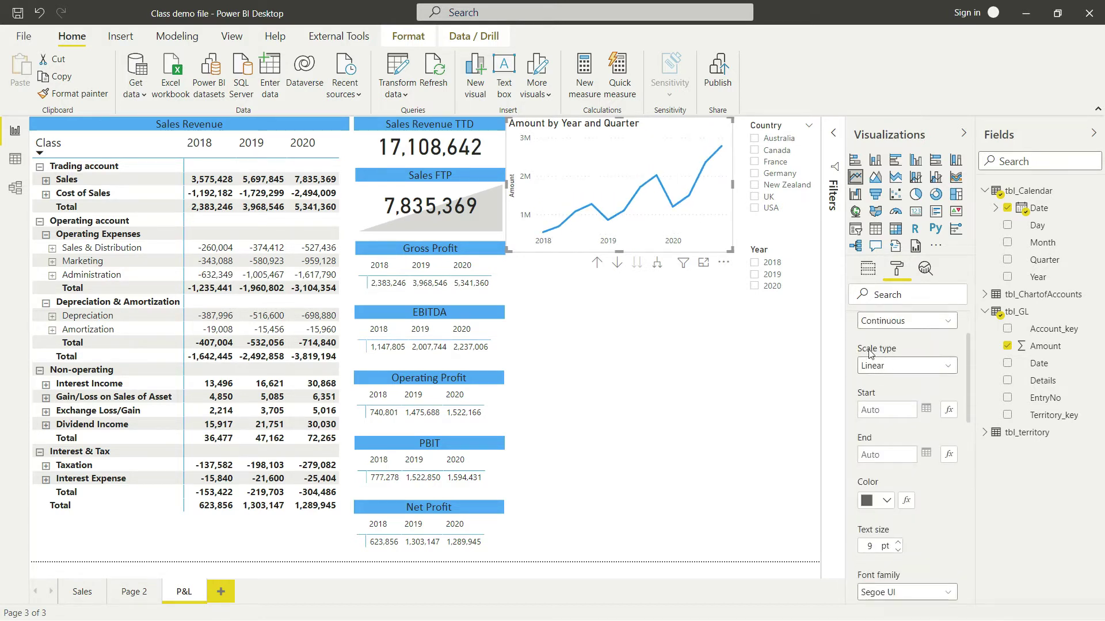
click(860, 351)
click(872, 375)
scroll(908, 422, down, 1)
scroll(917, 452, down, 3)
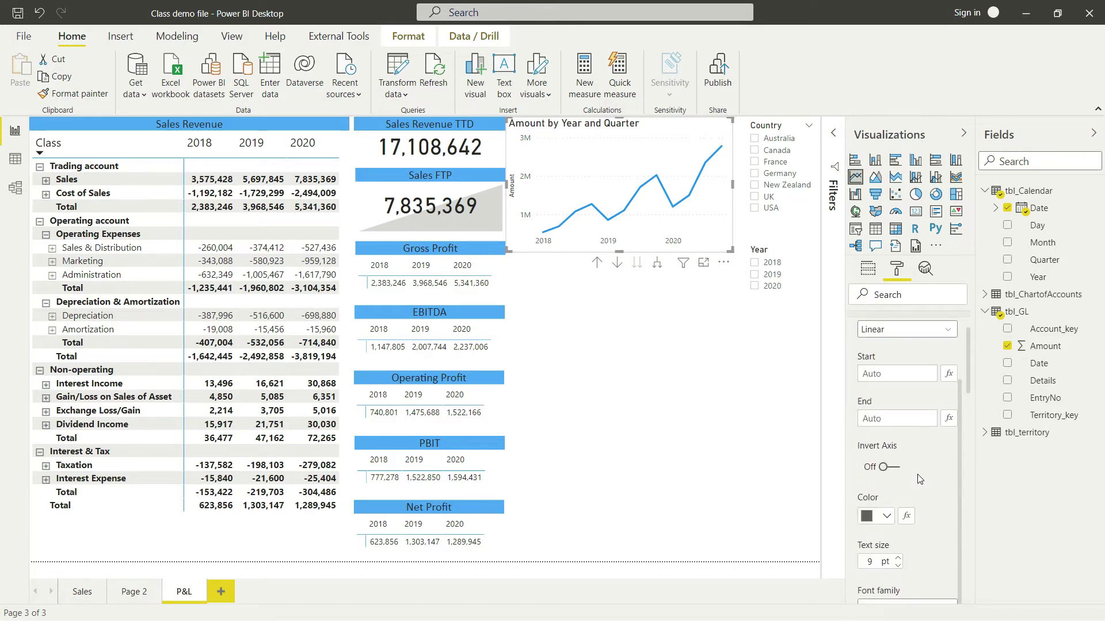
scroll(905, 442, down, 3)
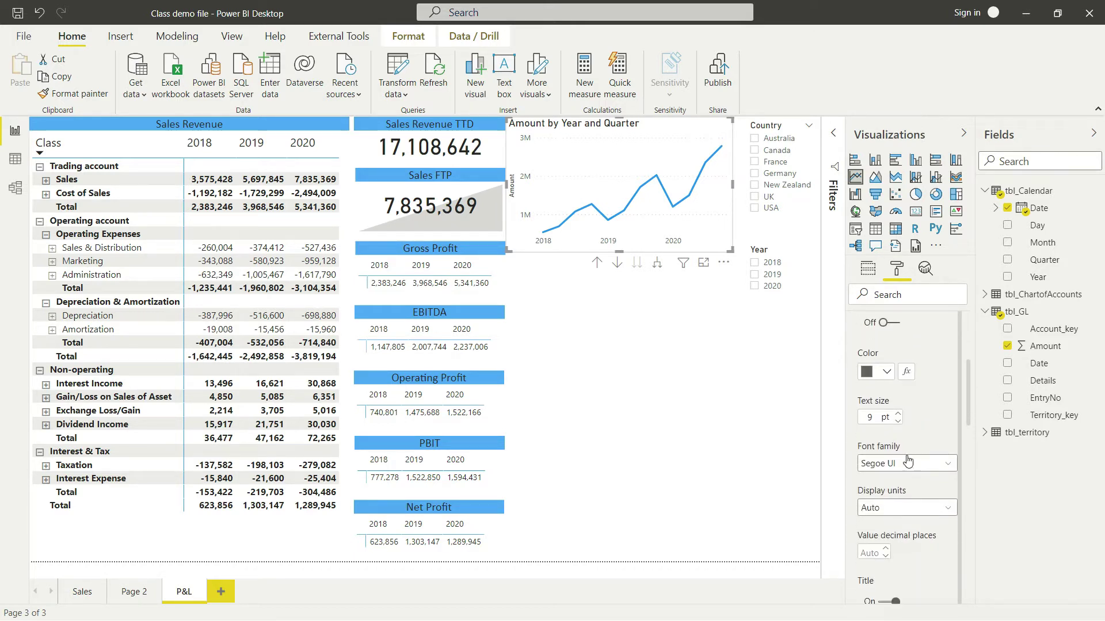
click(881, 531)
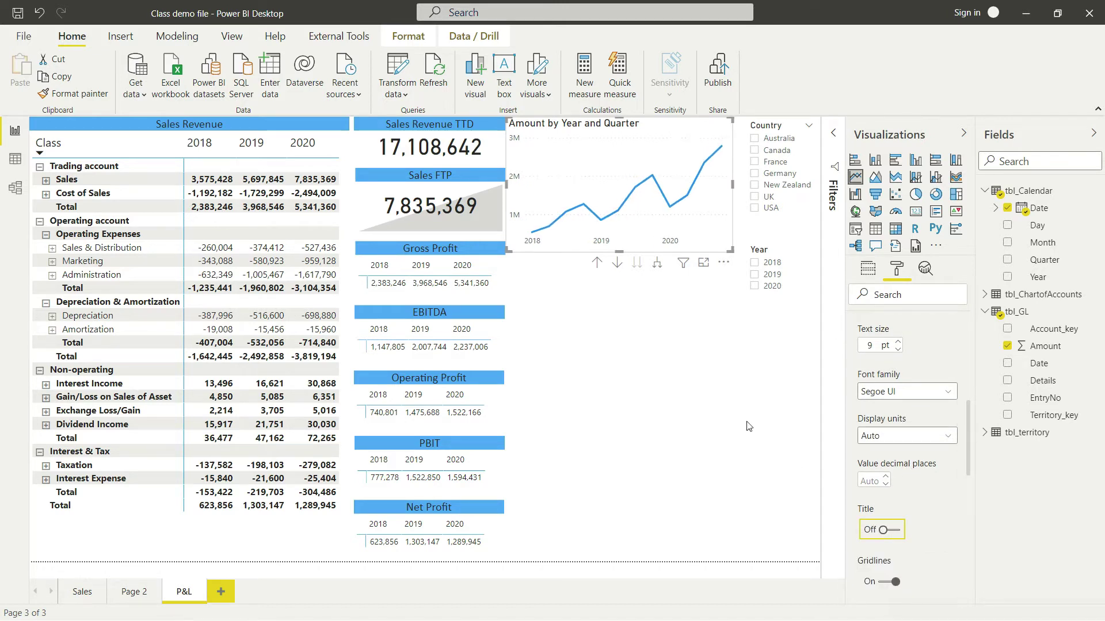
click(705, 351)
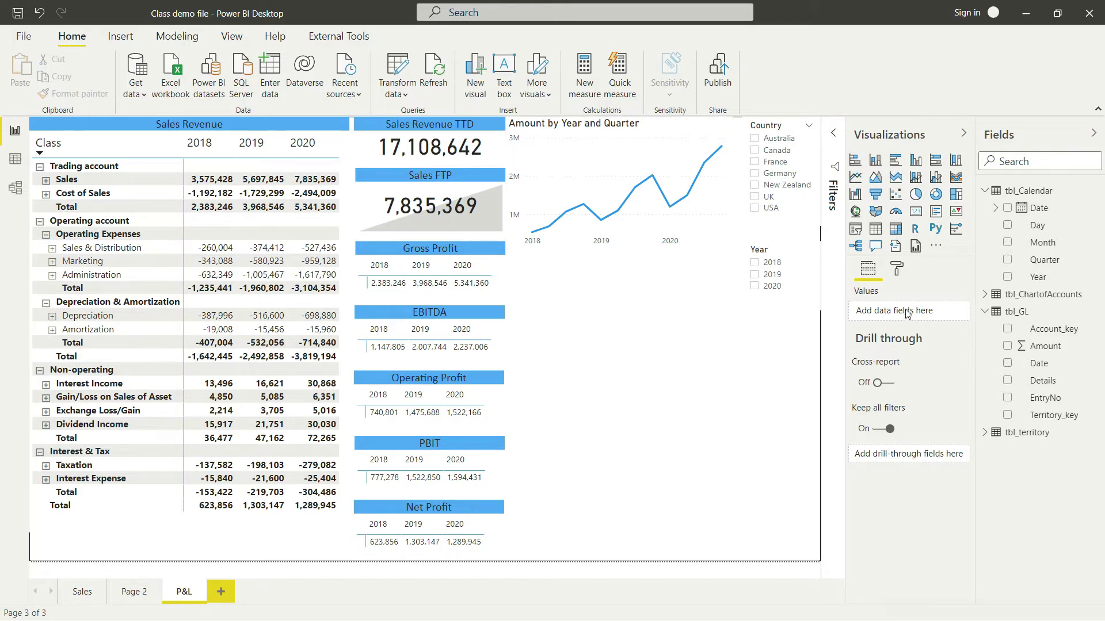
- Change the line chart's title text to "Sales Revenue"
click(716, 240)
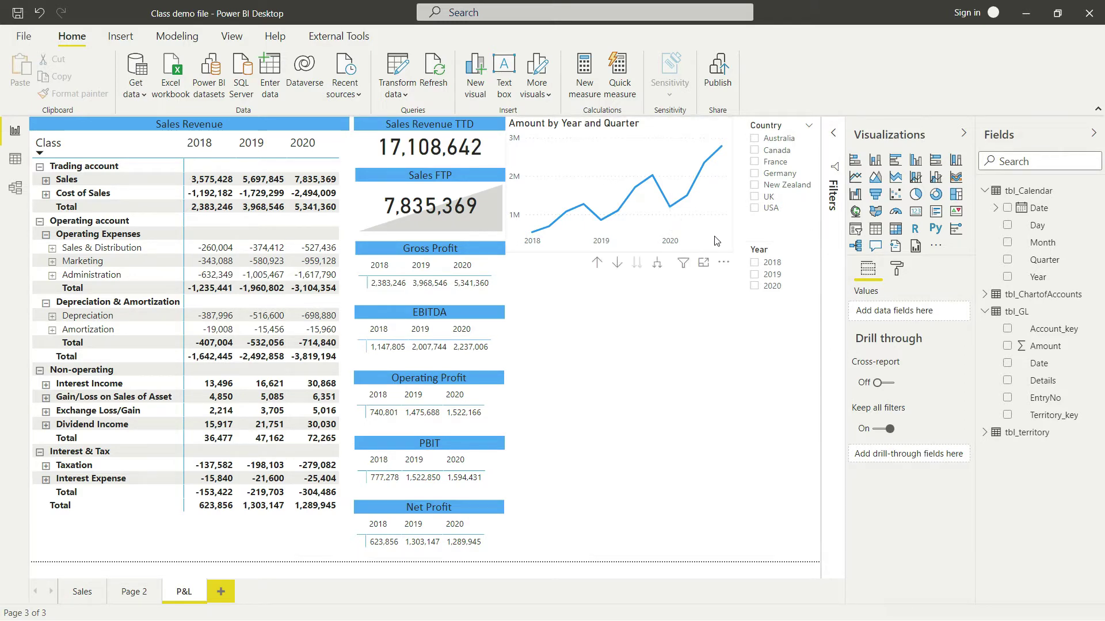
click(898, 270)
scroll(880, 437, down, 4)
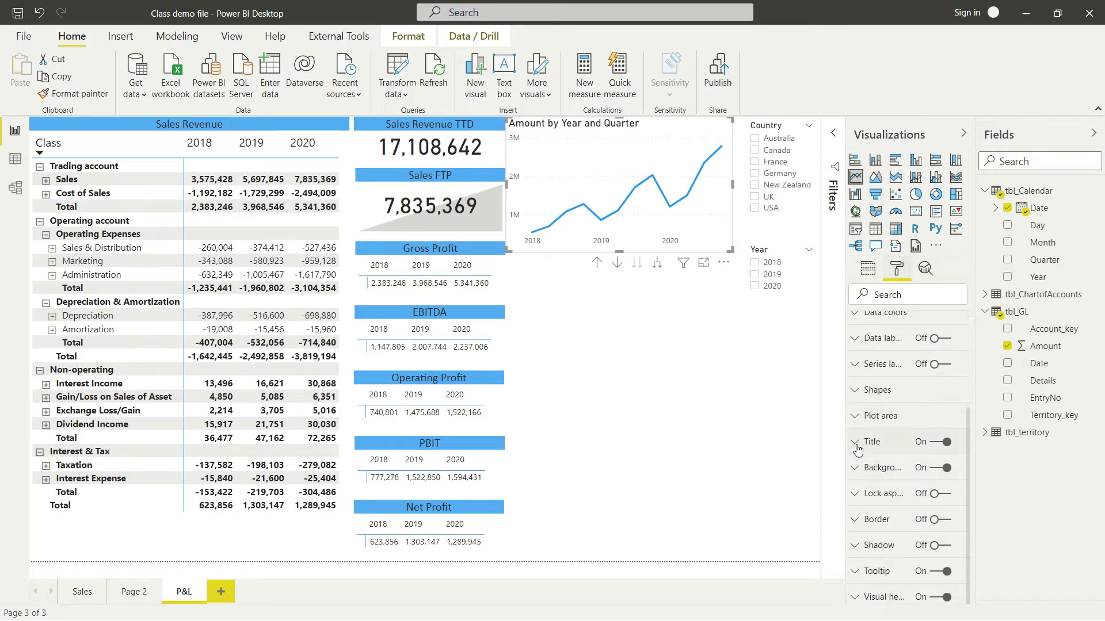
click(856, 446)
drag(865, 484, 951, 505)
key(BackSpace)
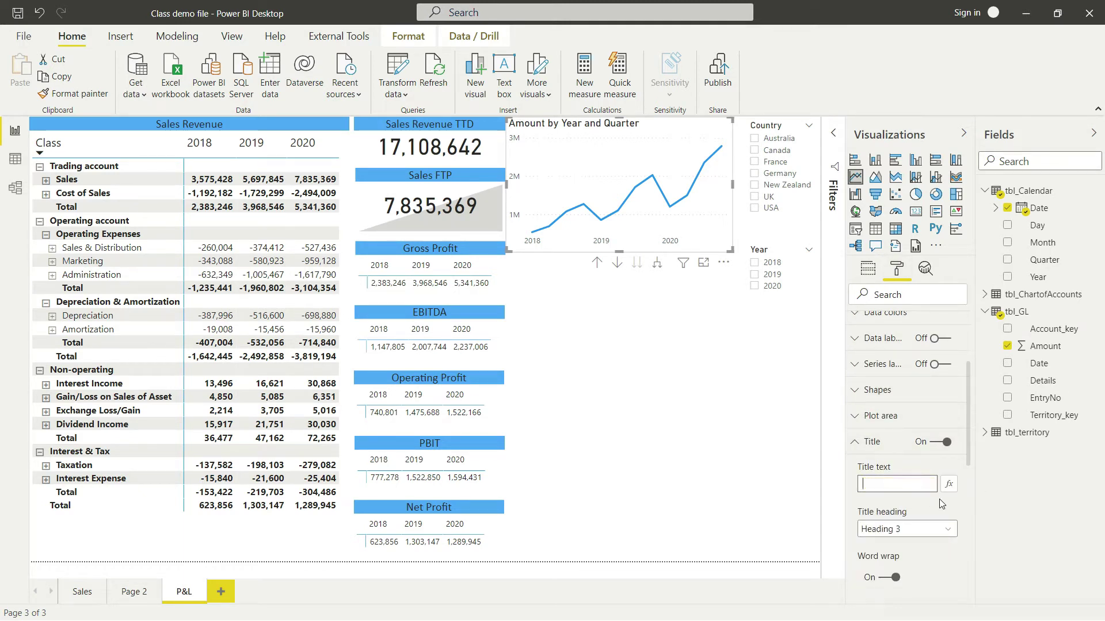
text(Sales REv)
key(BackSpace)
key(BackSpace)
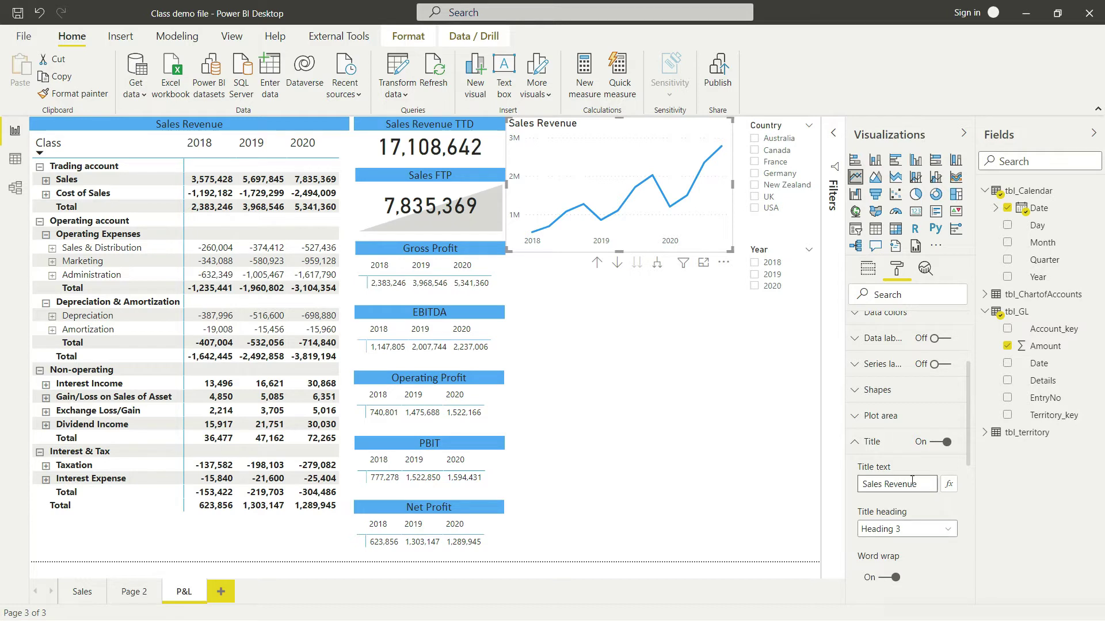
- Center the line chart's title and give it the same light blue background as the other visual headers
scroll(911, 509, down, 4)
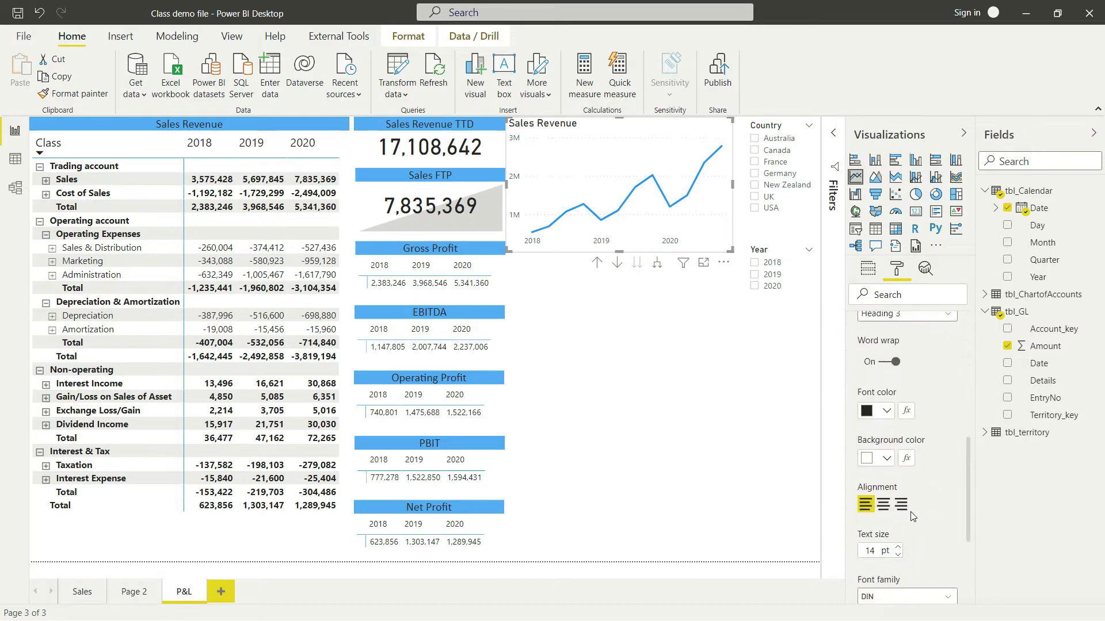
click(883, 505)
scroll(910, 554, down, 2)
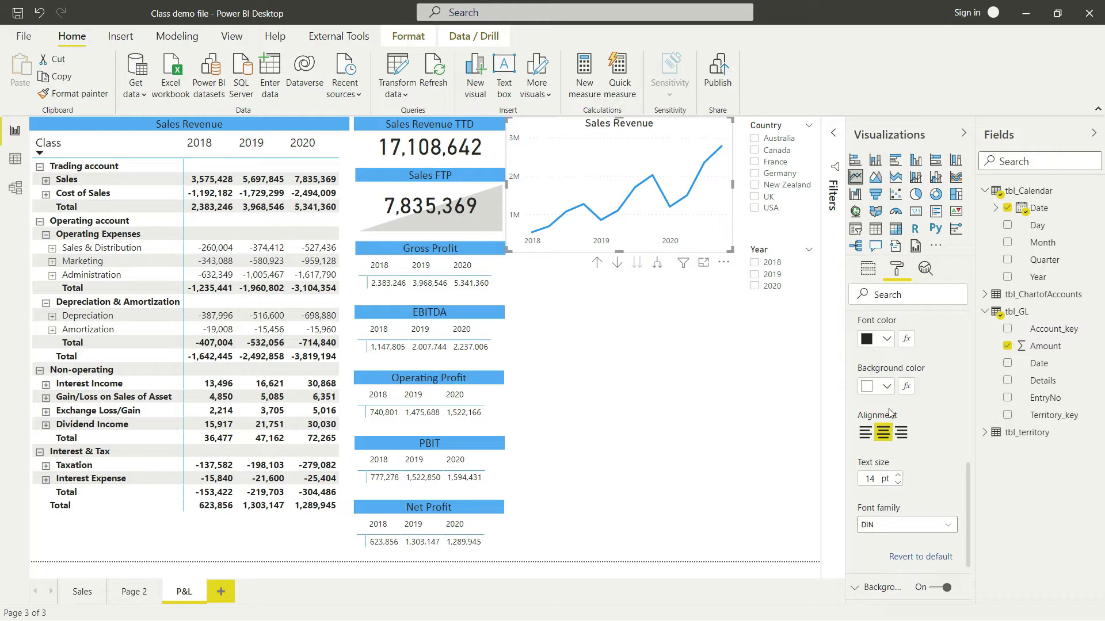
click(886, 391)
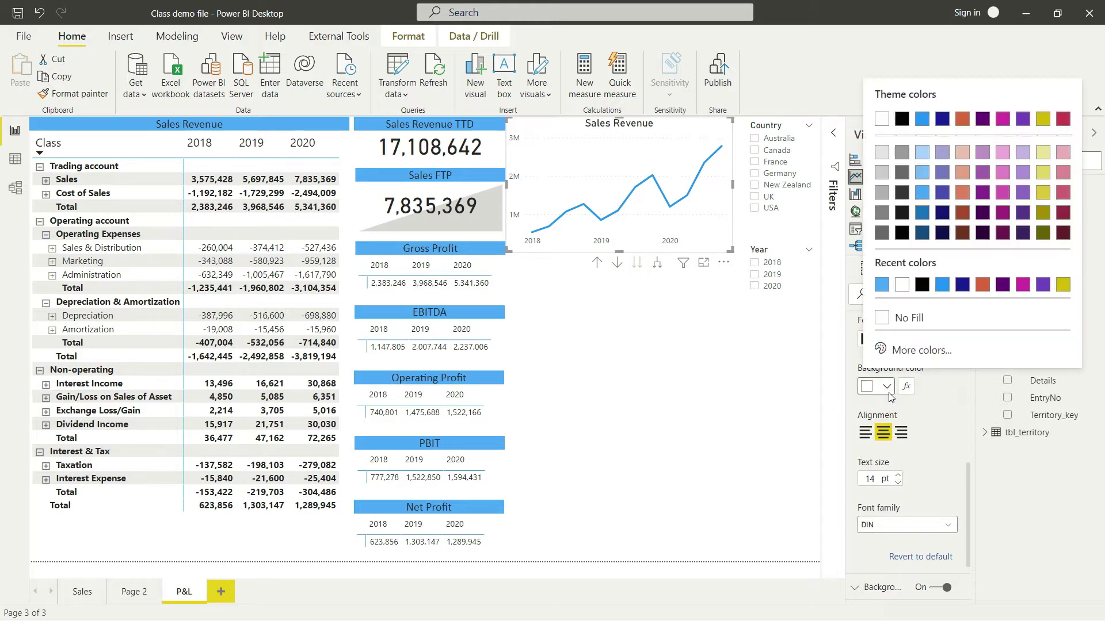
click(922, 193)
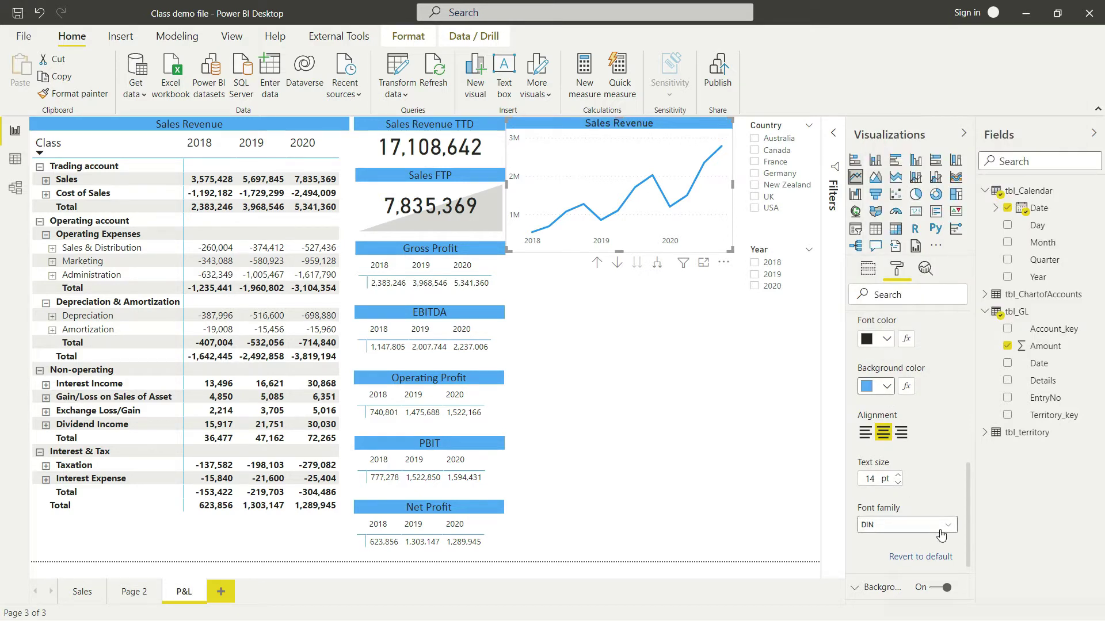
- Set the font family of the line chart's title to Calibri
click(921, 525)
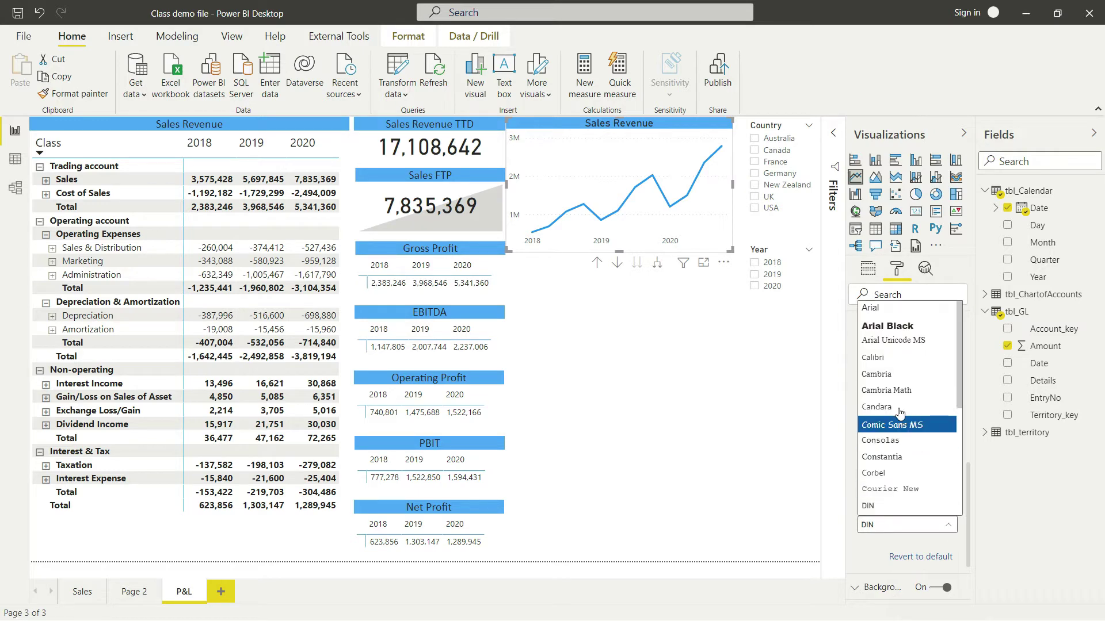
click(888, 358)
click(670, 326)
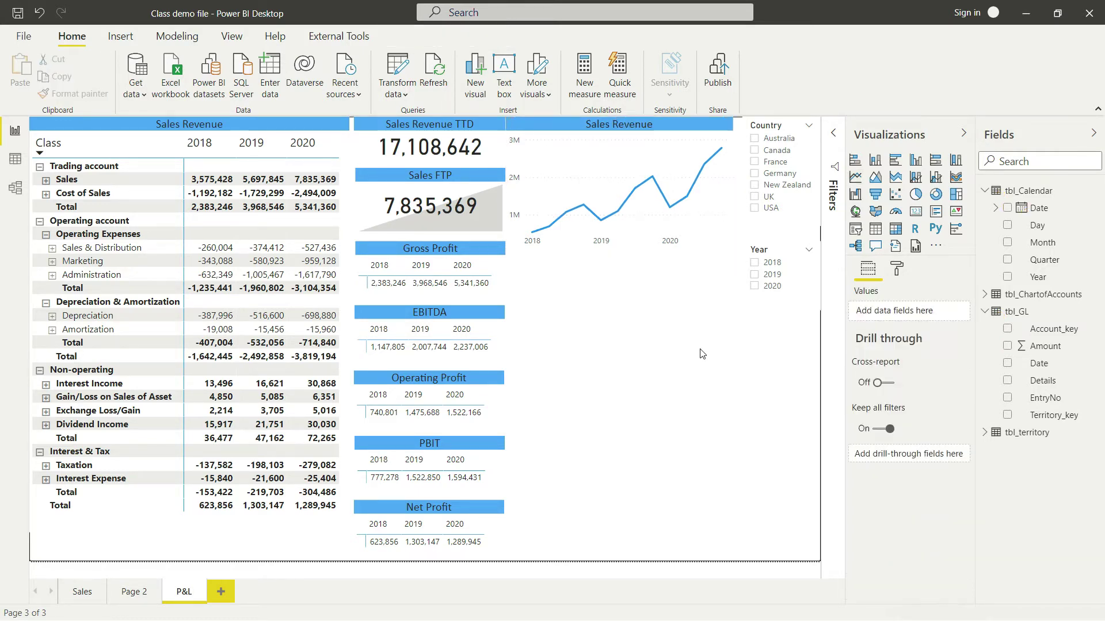
- Adjust the line chart's height so its lower edge lines up with the bottom of the Gross Profit header
click(722, 248)
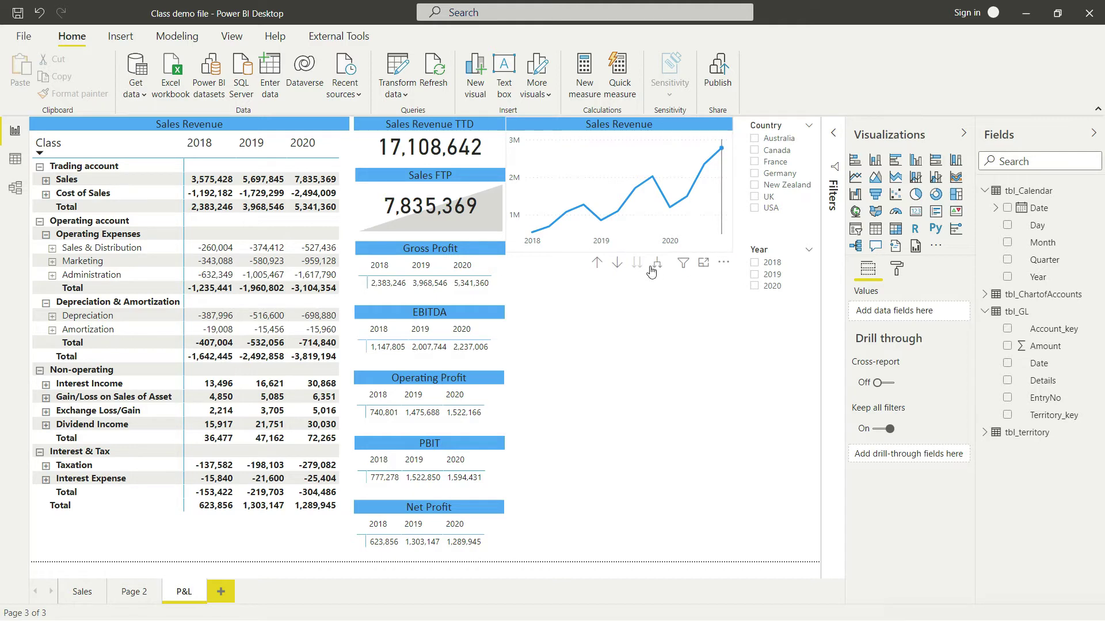
drag(619, 251, 620, 233)
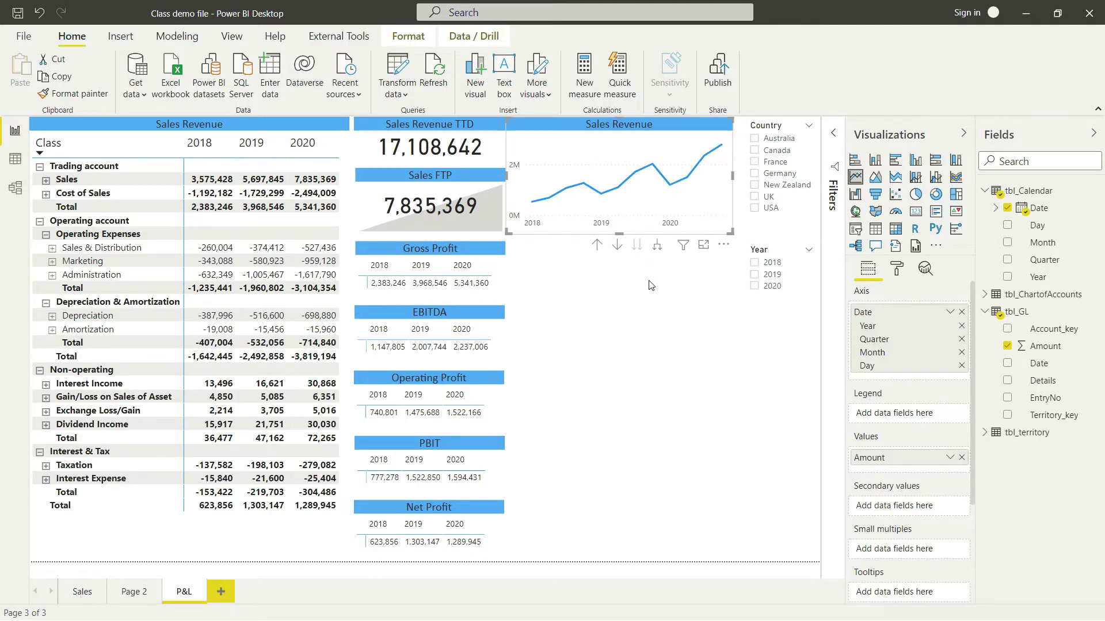
drag(617, 235, 619, 253)
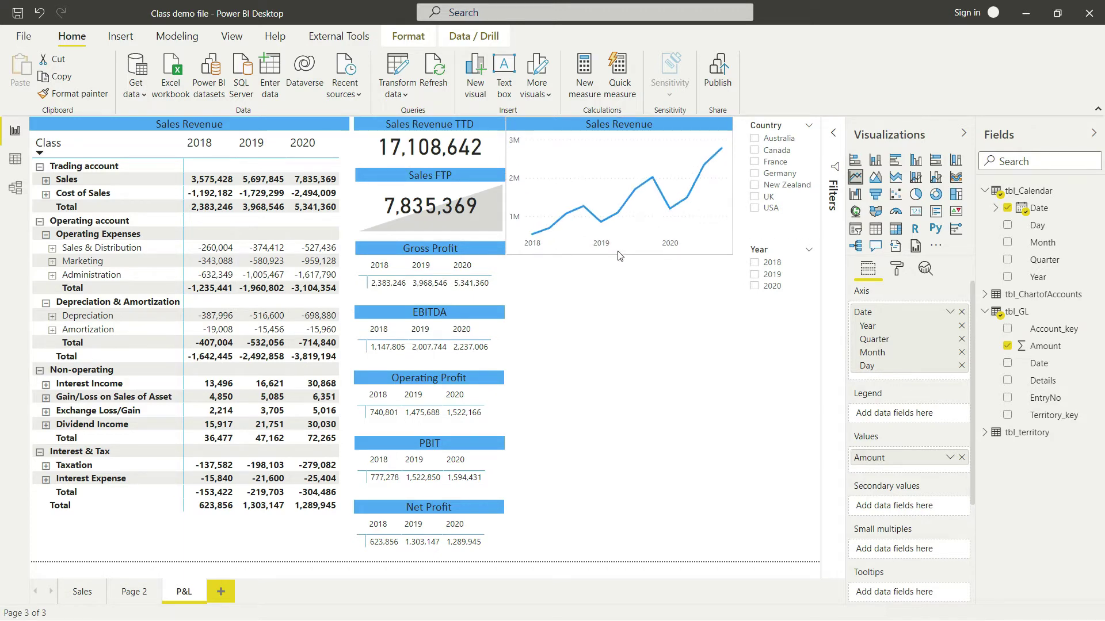
click(672, 303)
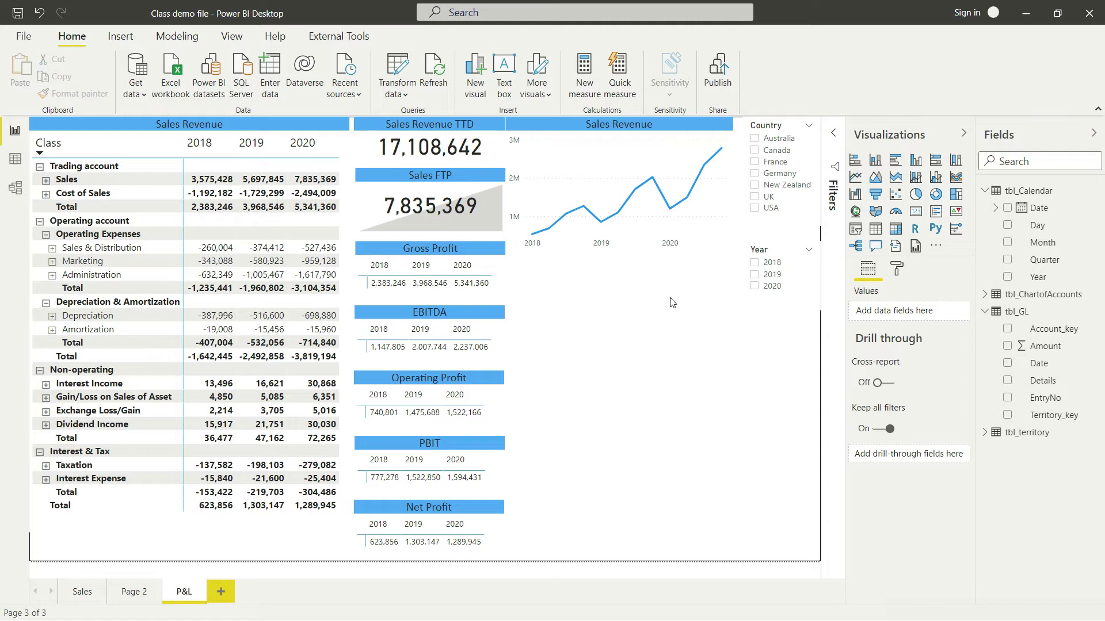
- Duplicate the Sales Revenue line chart and place the copy directly below the original
click(573, 139)
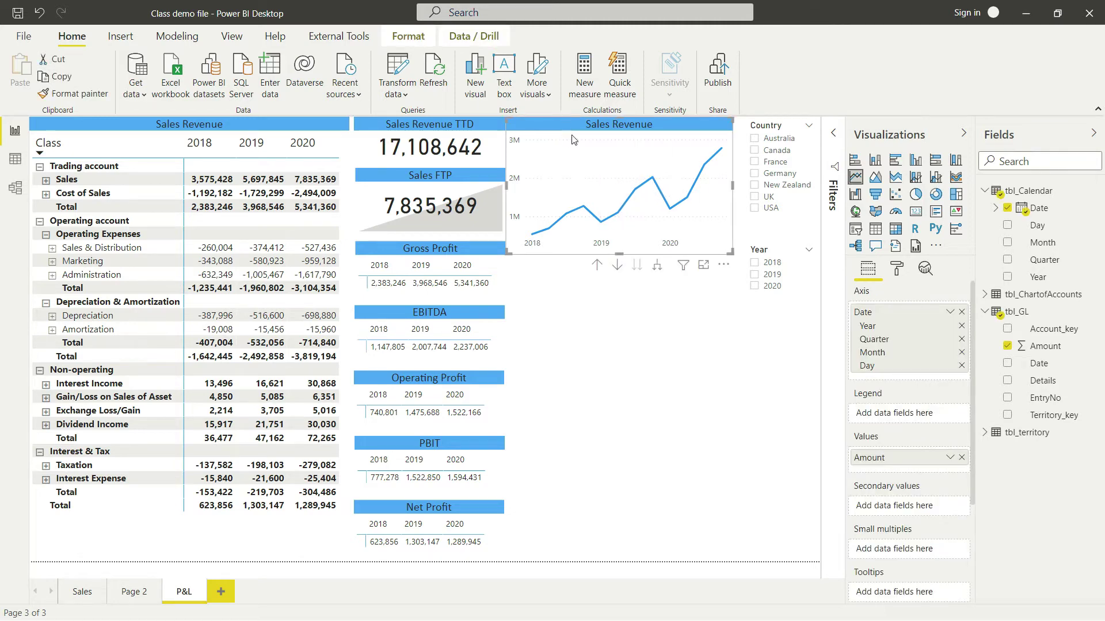
key(ctrl+c)
key(ctrl+v)
drag(560, 126, 564, 284)
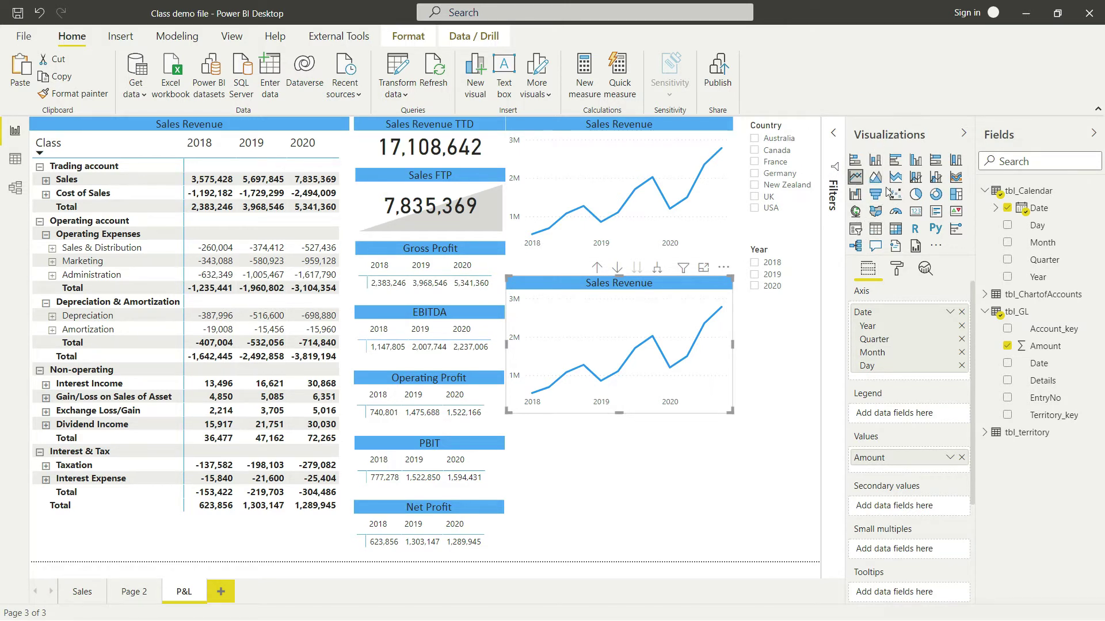
- Check the Profit and Loss account classes in tbl_ChartofAccounts and remove the SubClass filter from the copied line chart
click(14, 159)
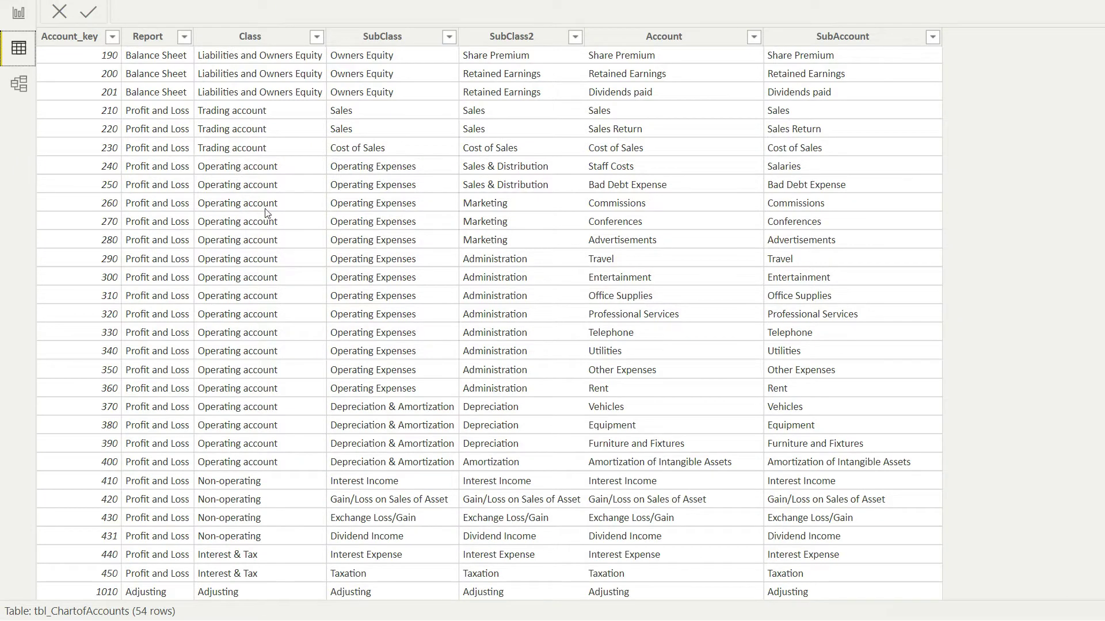
scroll(367, 179, up, 3)
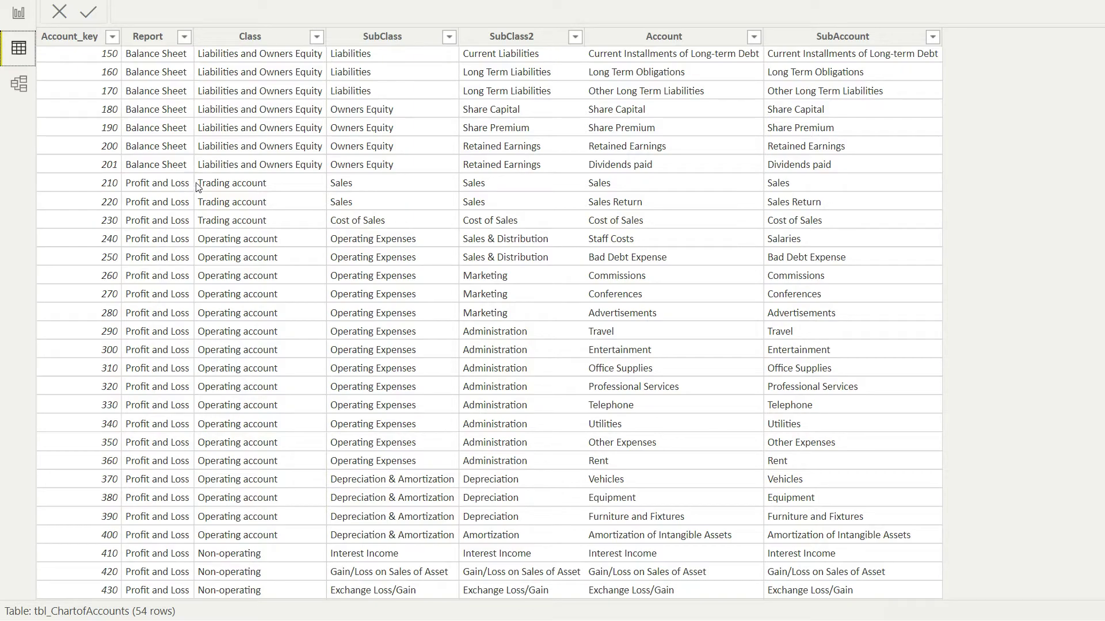
click(18, 13)
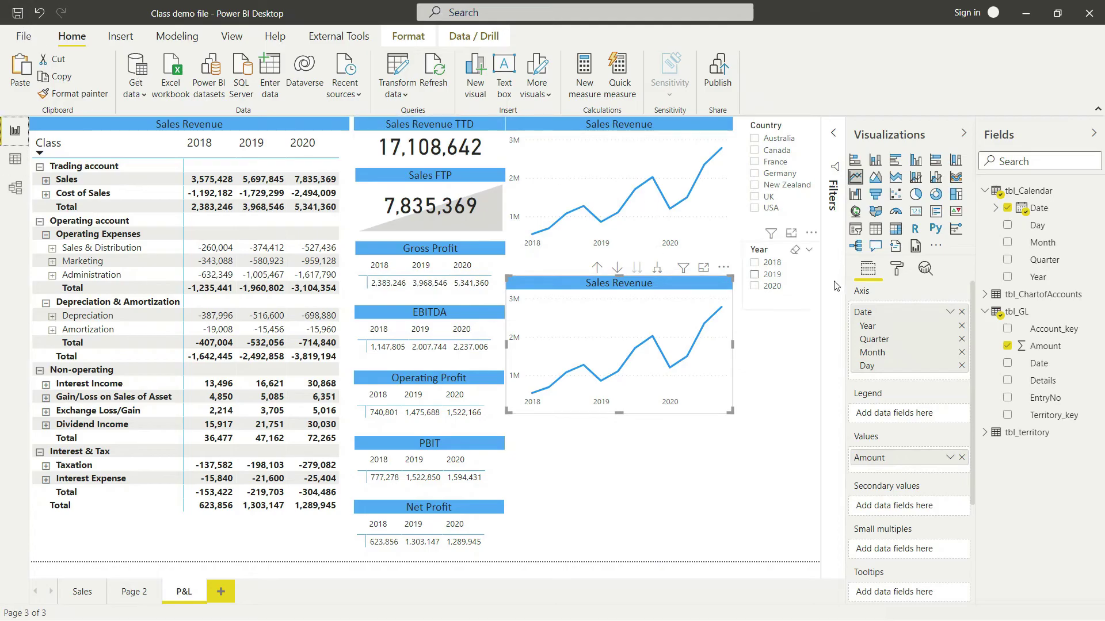
click(833, 195)
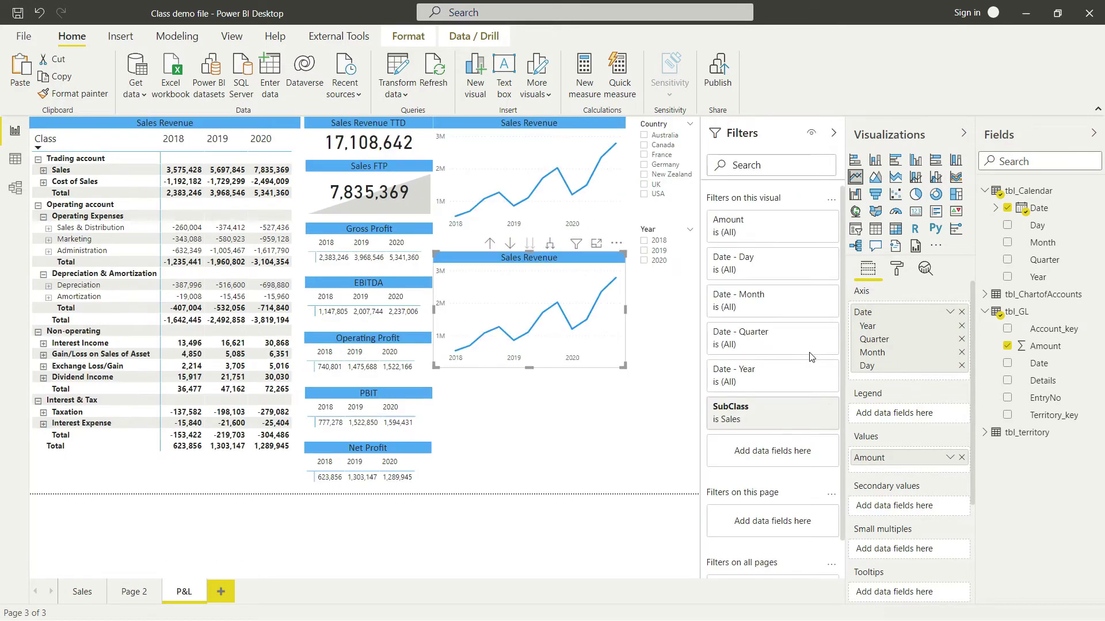
click(811, 407)
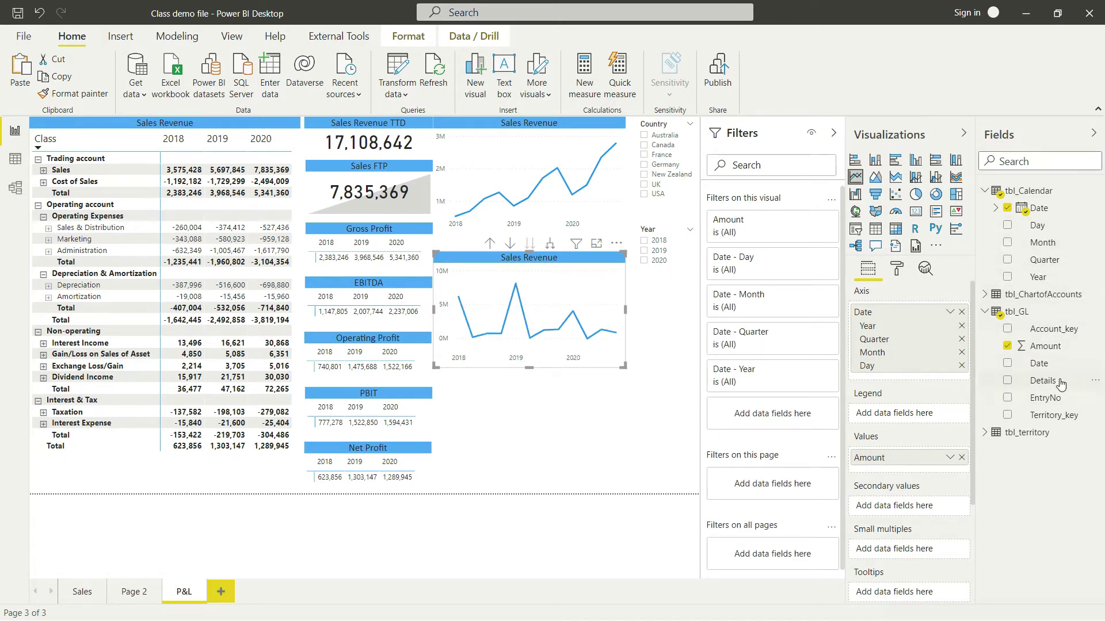
- Filter the copied line chart by Class from tbl_ChartofAccounts so that it includes only Trading account
click(985, 300)
click(985, 294)
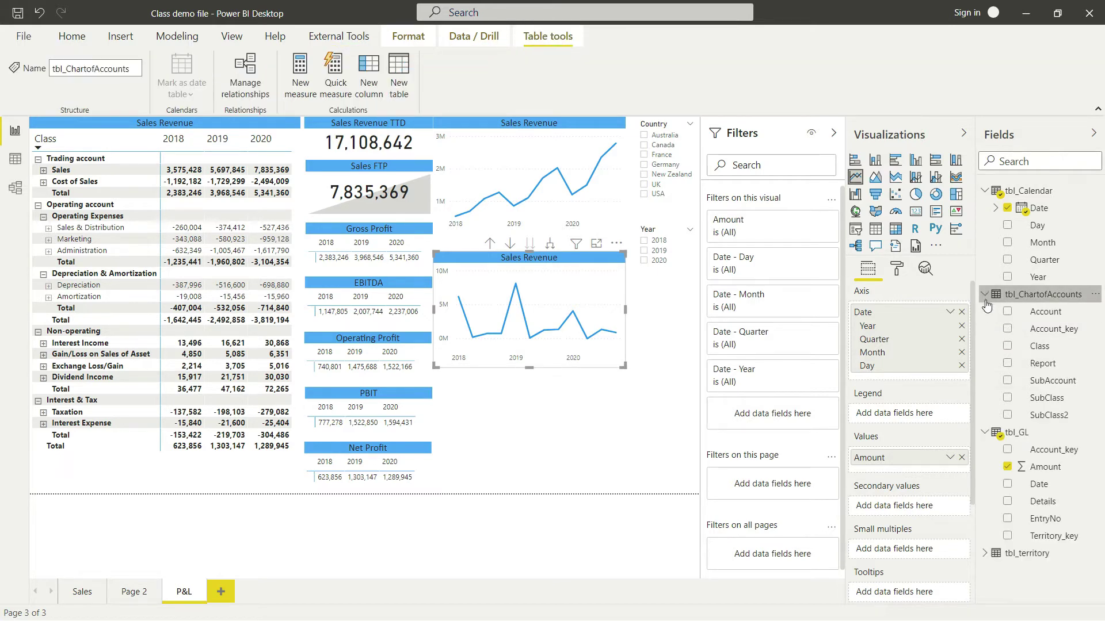
drag(1040, 346, 783, 426)
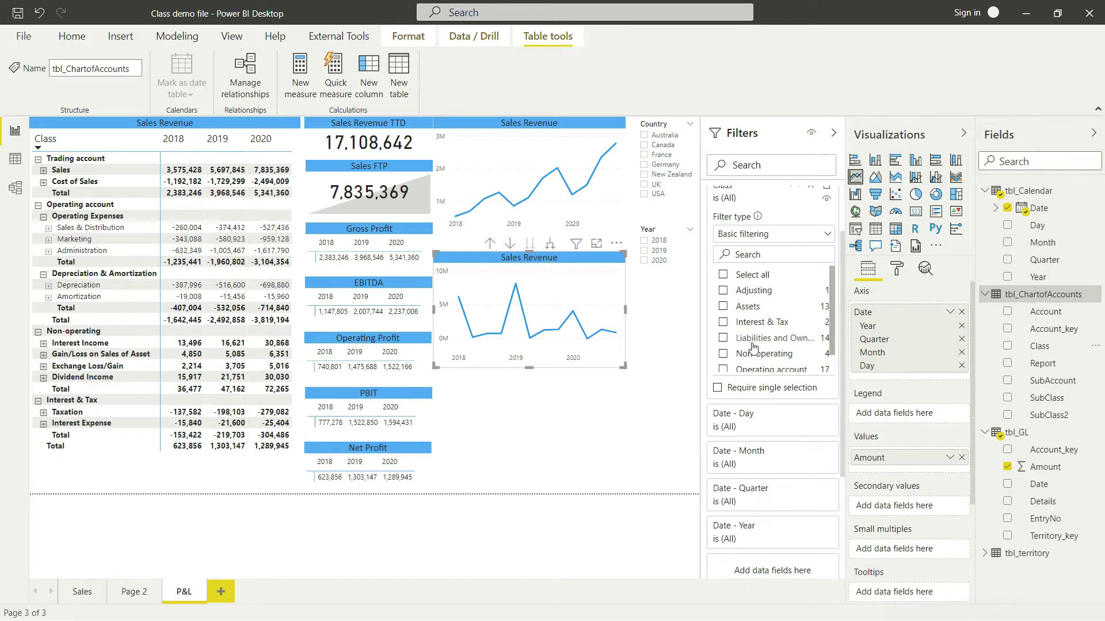
scroll(765, 336, up, 2)
scroll(756, 374, down, 1)
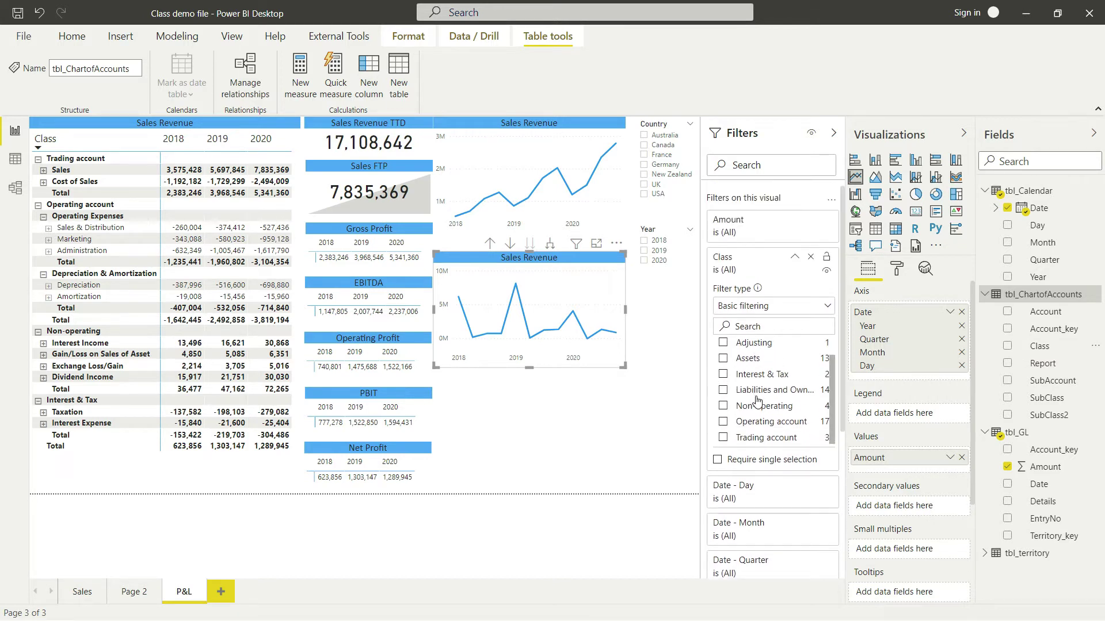
click(723, 438)
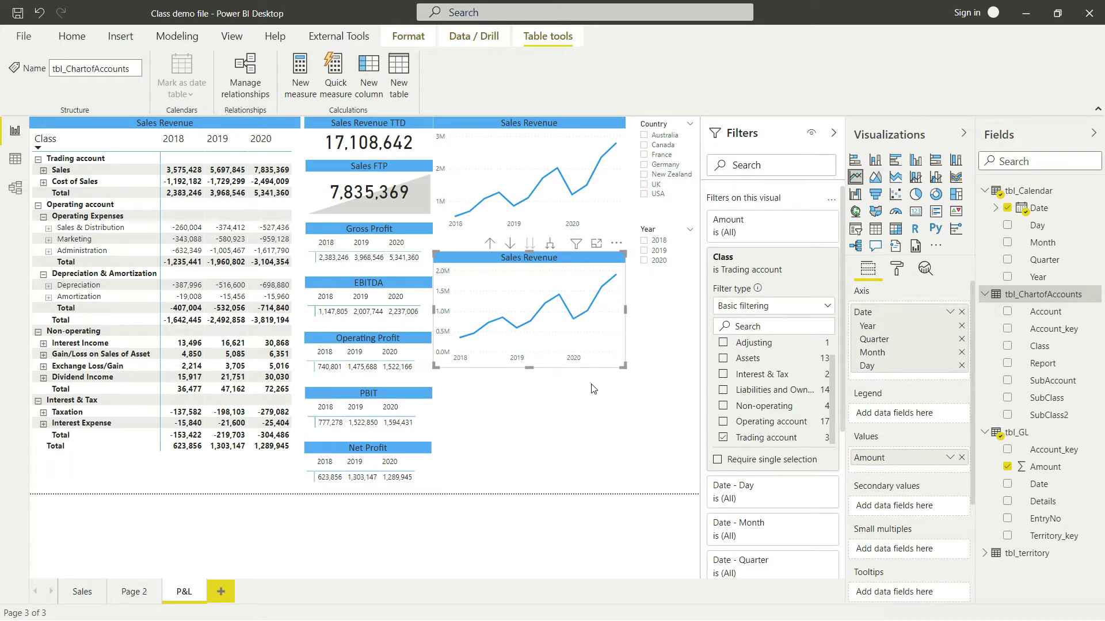
- Deselect the copied line chart and collapse the Filters pane
scroll(785, 392, down, 1)
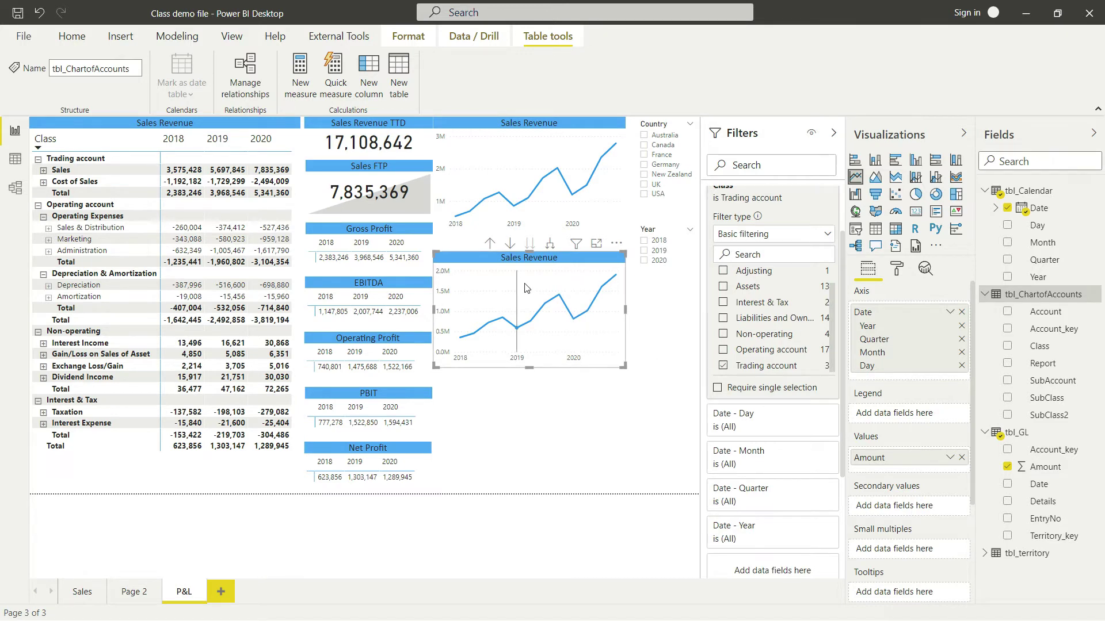
click(666, 310)
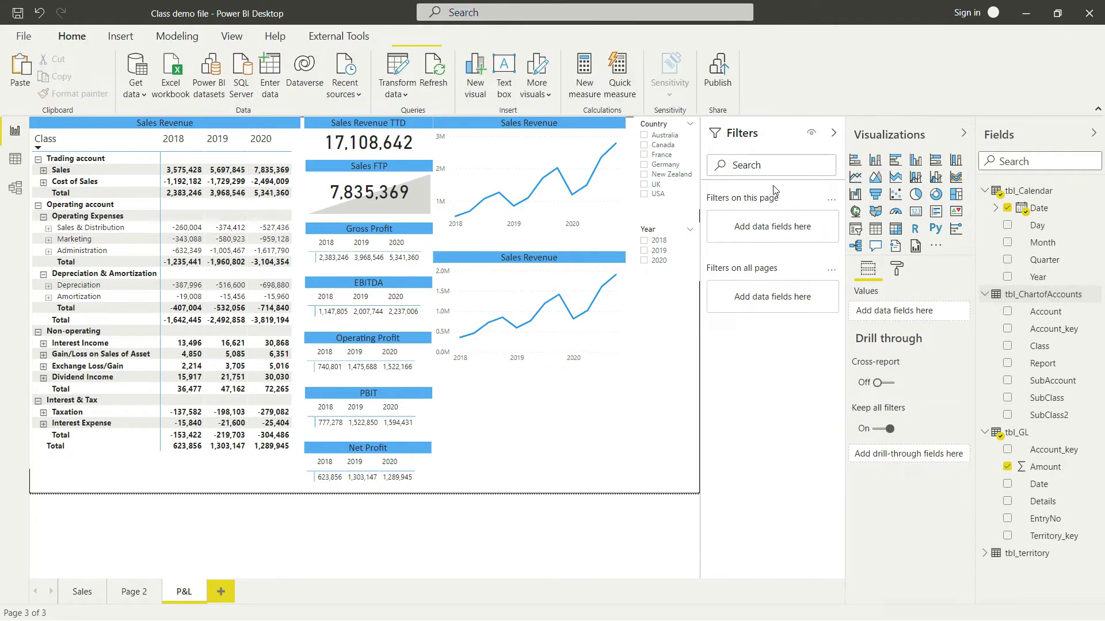
click(833, 133)
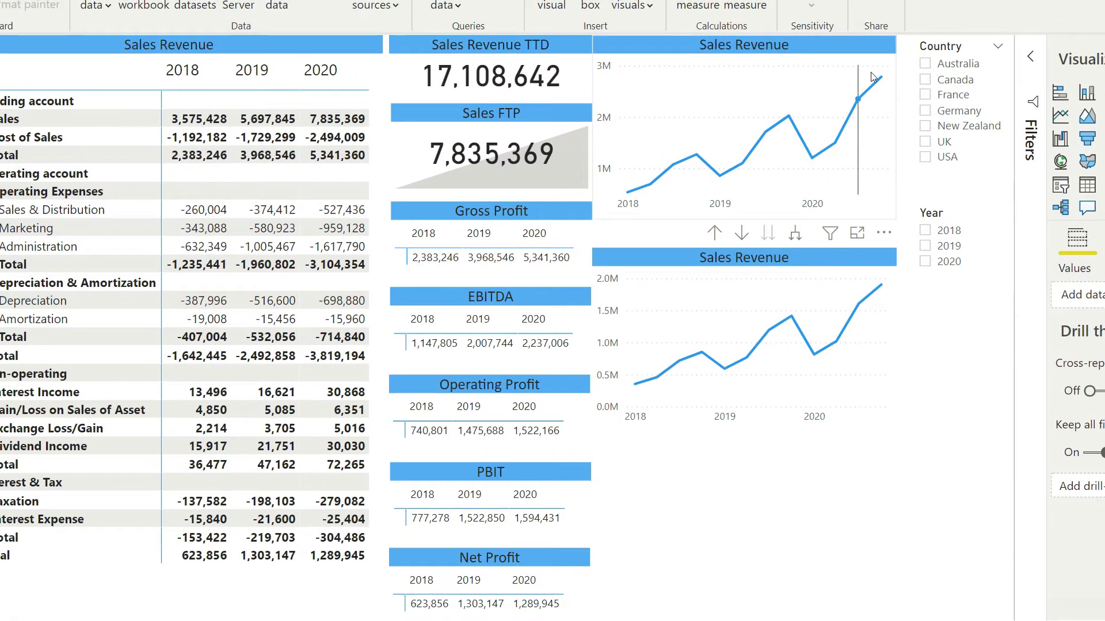
- Check both line charts' yearly amounts by drilling up to year level, and expand both back down one level in the date hierarchy
mouse_move(883, 79)
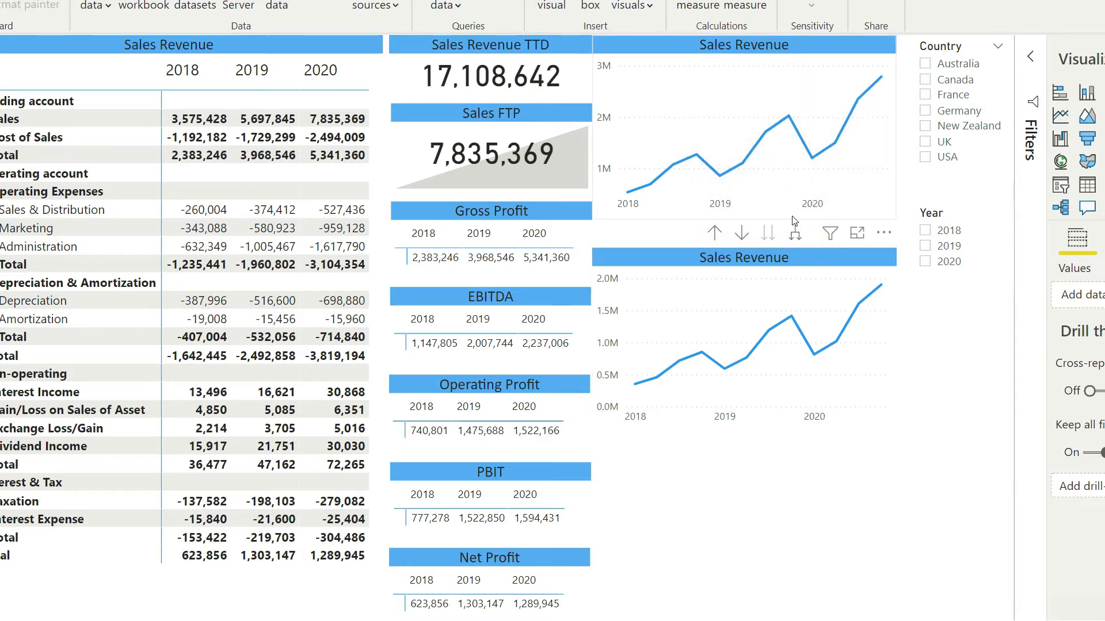
click(861, 218)
click(714, 233)
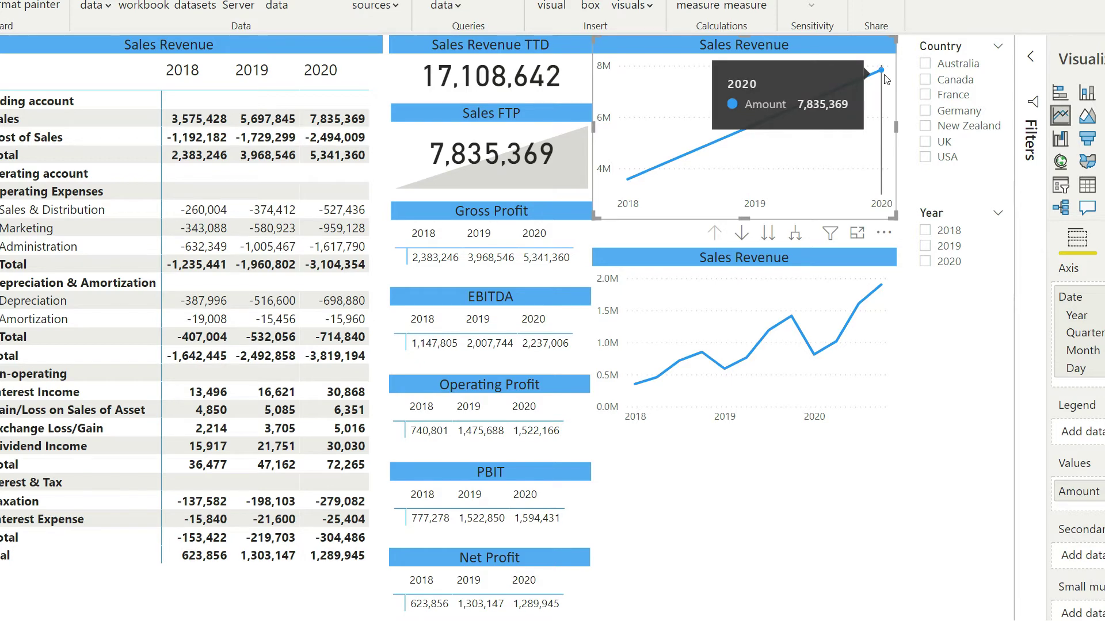
click(800, 423)
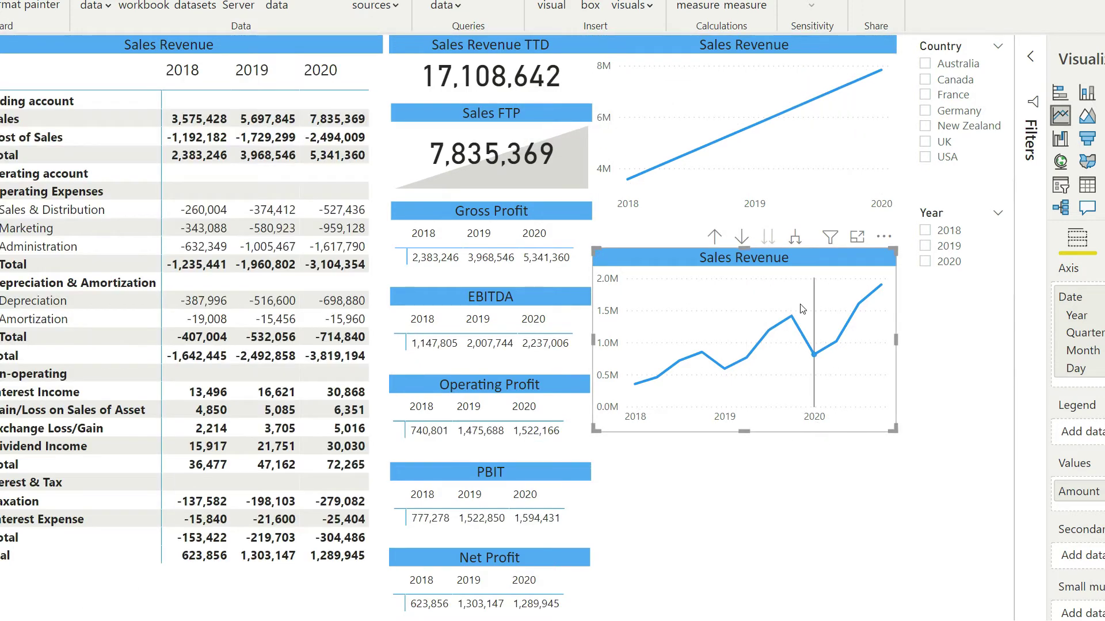
click(715, 236)
mouse_move(883, 287)
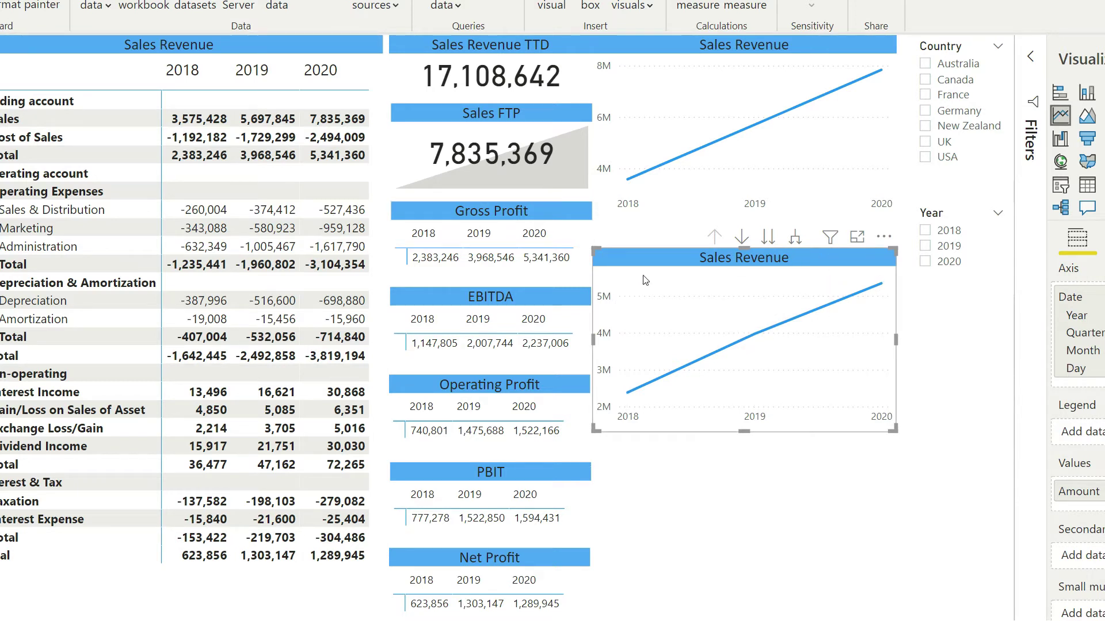
click(794, 237)
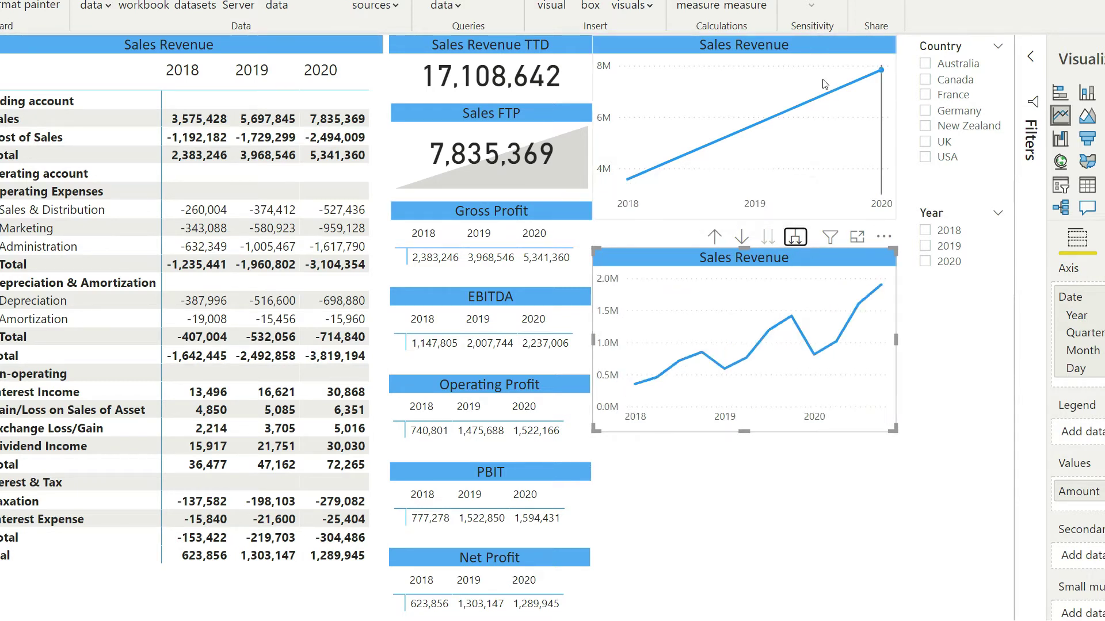
click(797, 44)
click(795, 232)
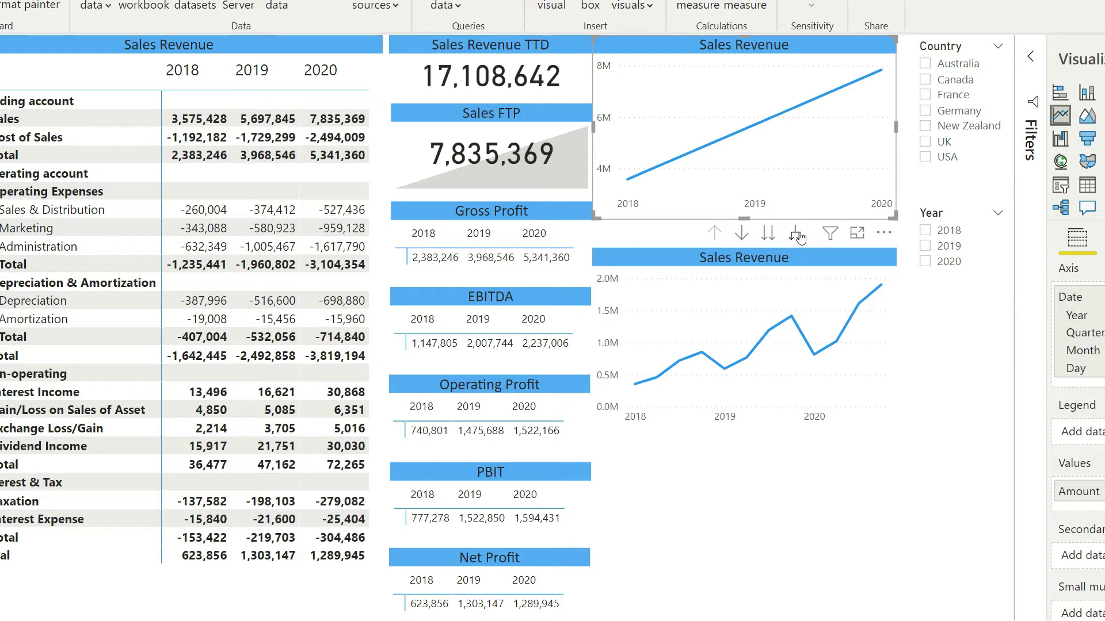
click(868, 478)
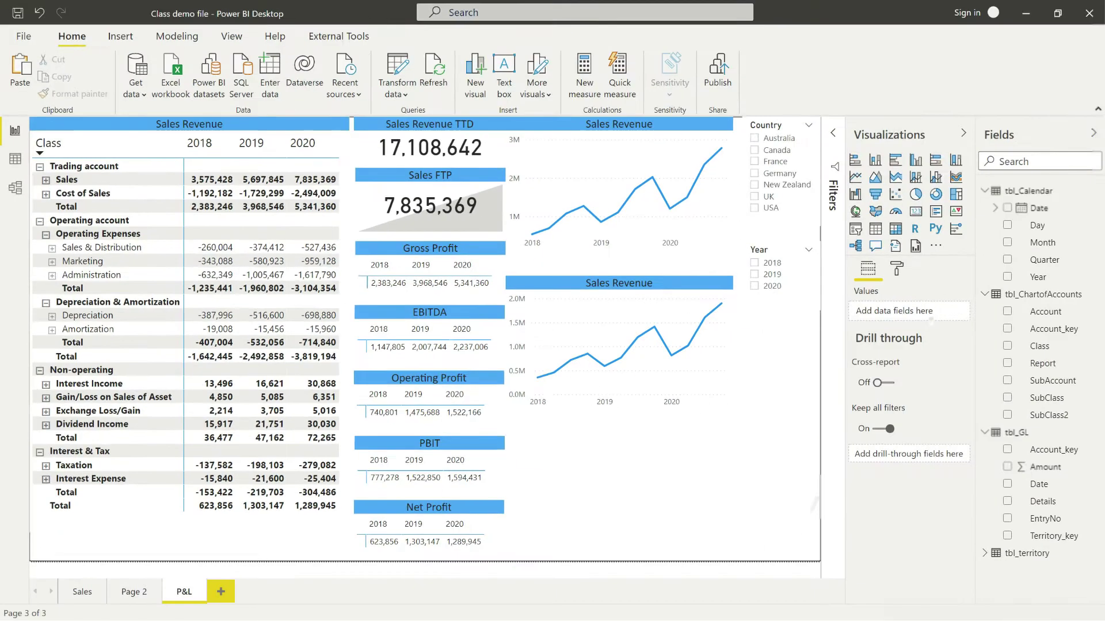
- Duplicate the lower Sales Revenue line chart and place the copy directly below it, aligned with its edges
click(958, 214)
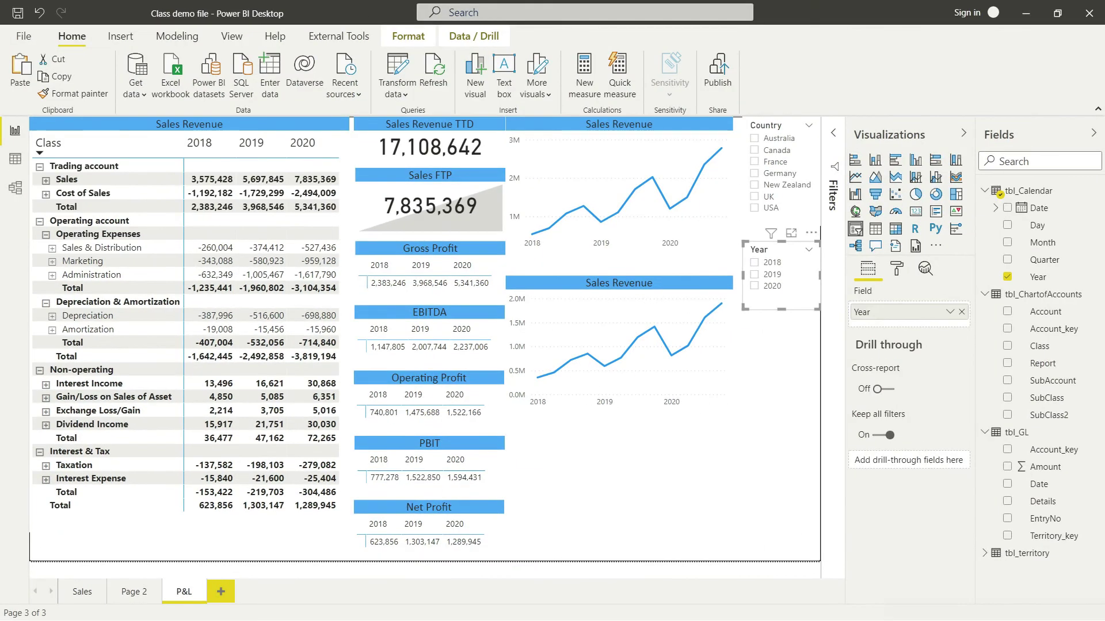
click(542, 286)
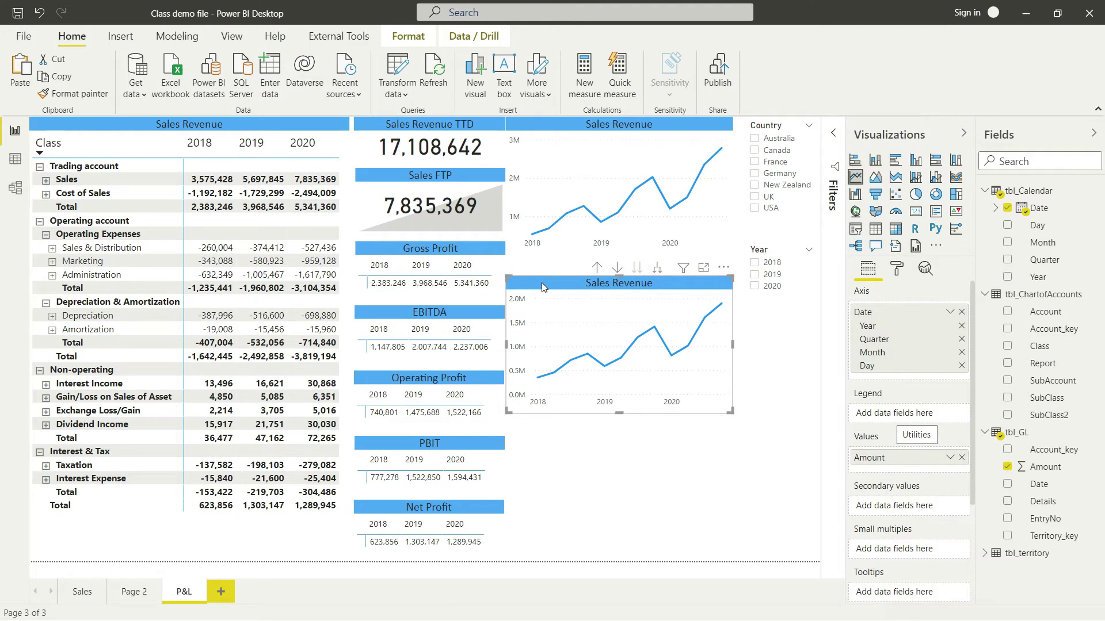
key(ctrl+c)
key(ctrl+v)
drag(577, 285, 575, 424)
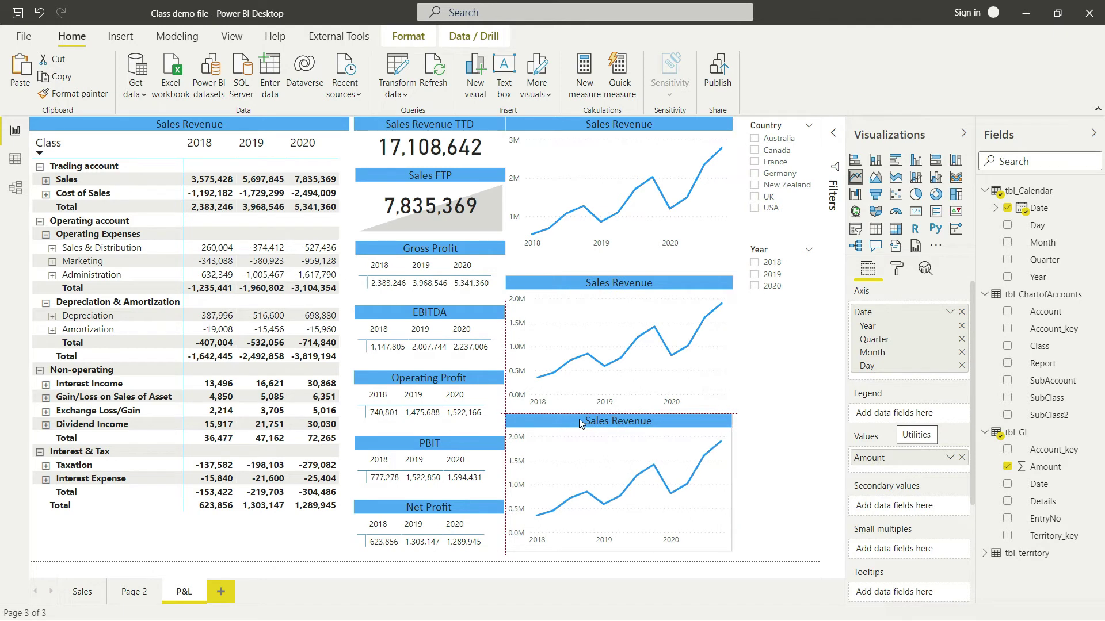
click(772, 438)
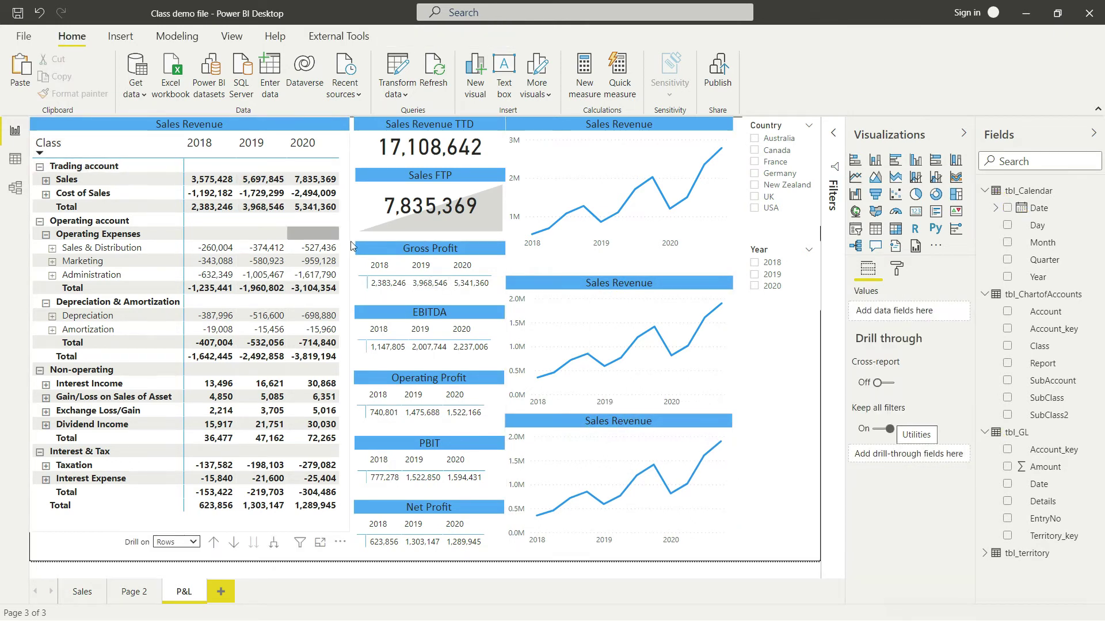
- Check the Profit and Loss accounts in tbl_ChartofAccounts and remove the Class filter from the bottom line chart
click(15, 159)
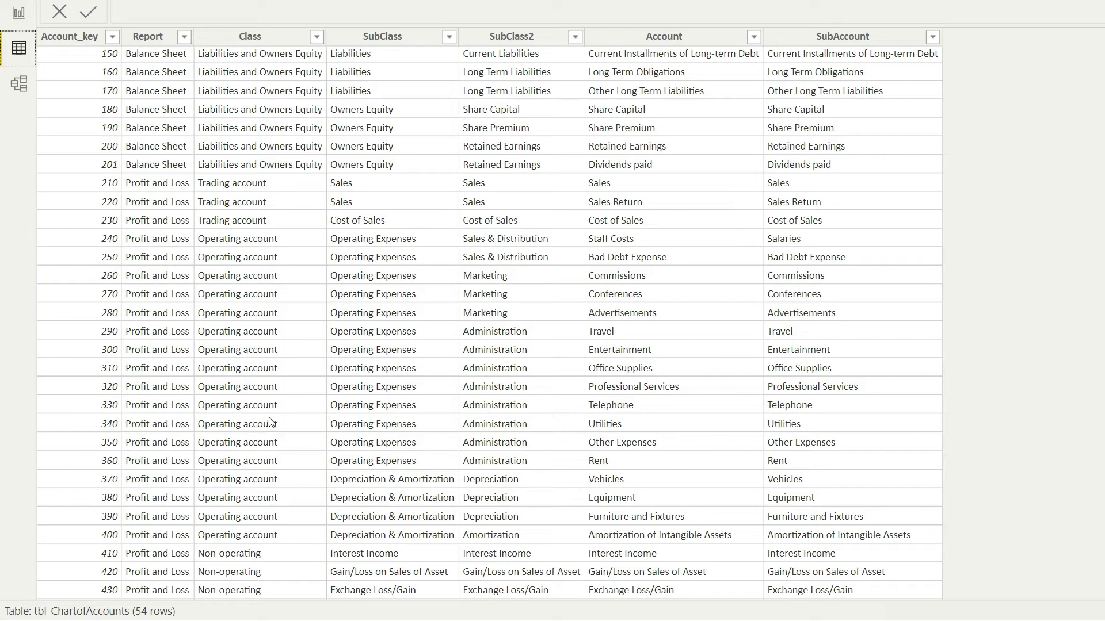
click(19, 12)
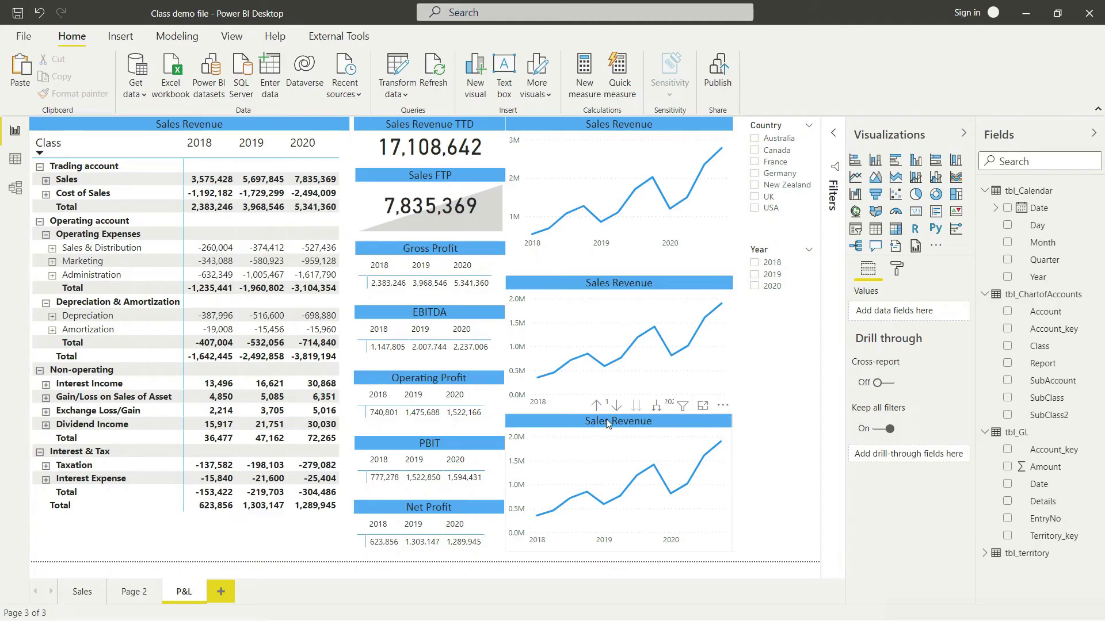
click(607, 424)
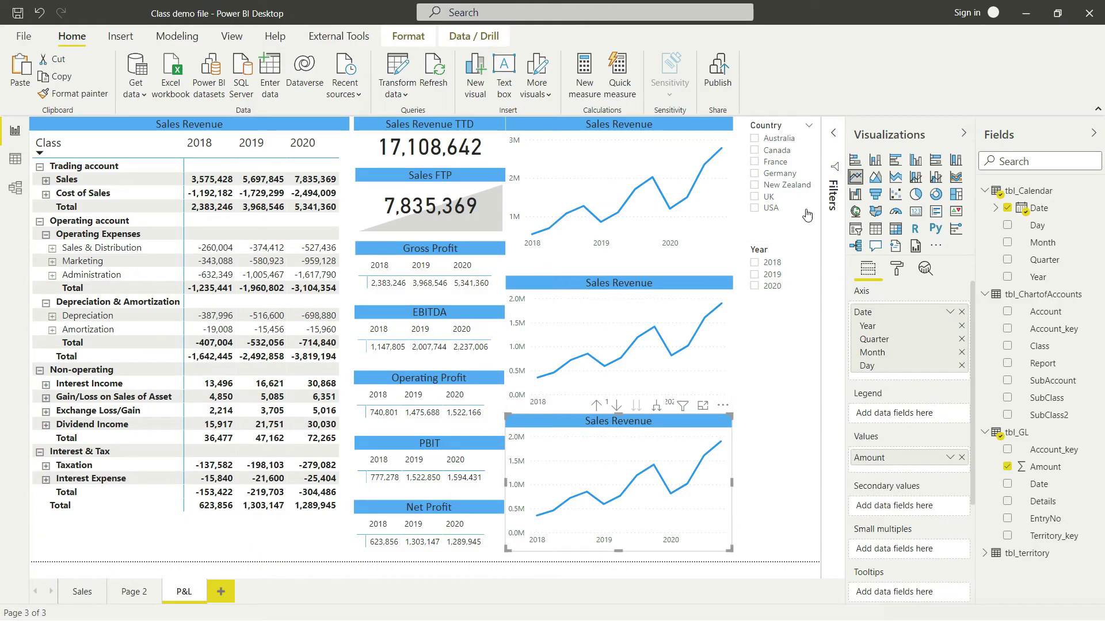
click(832, 192)
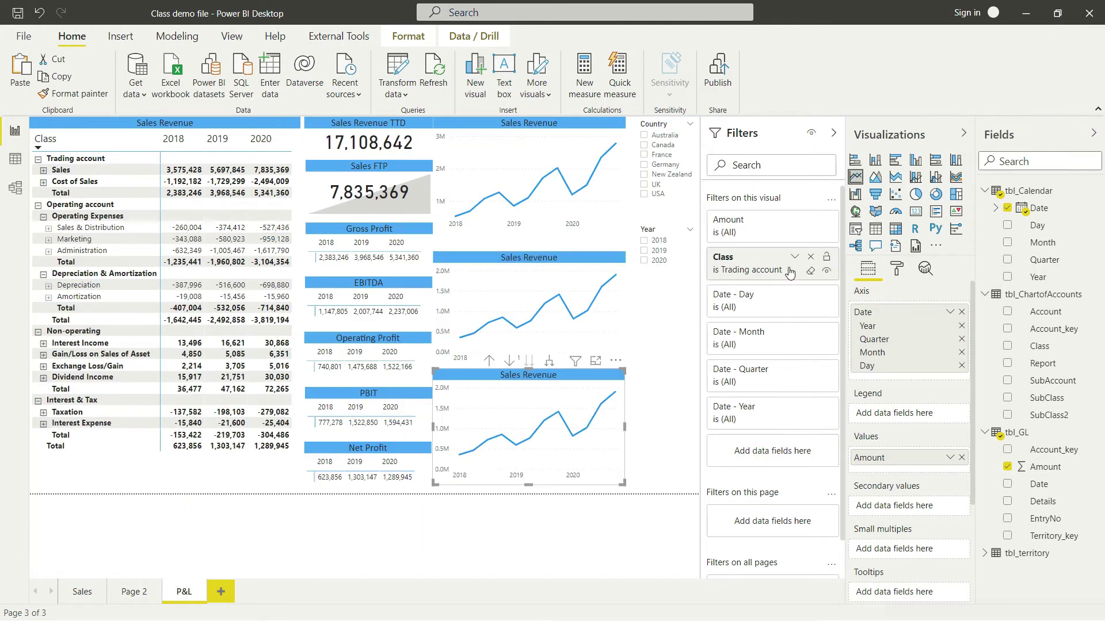
click(810, 258)
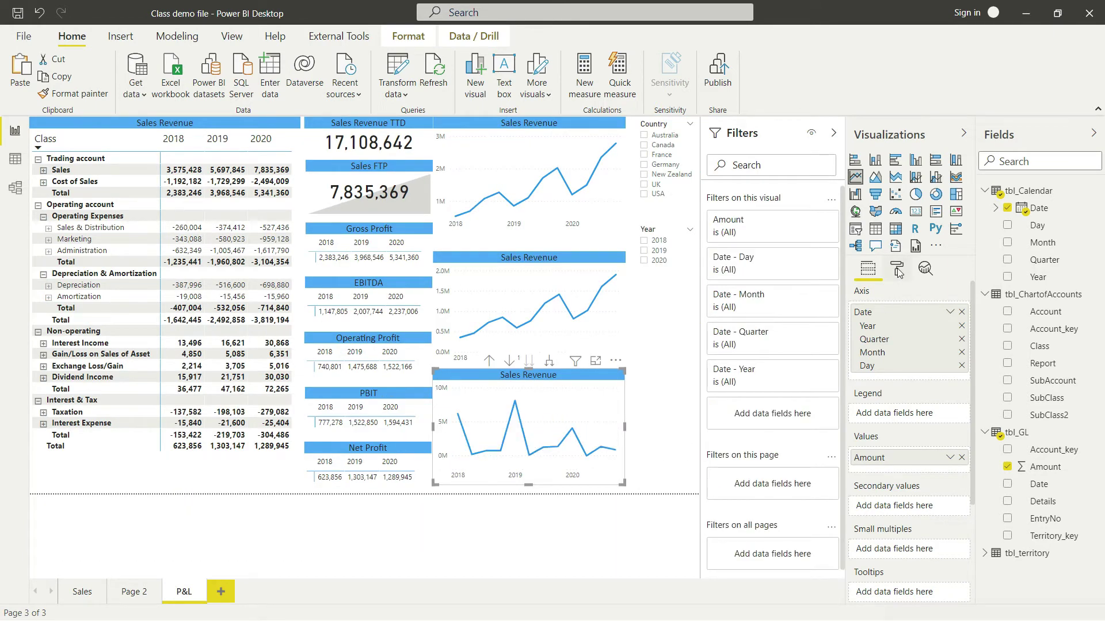
- Filter the bottom line chart by Report from tbl_ChartofAccounts so that it includes only Profit and Loss
click(897, 268)
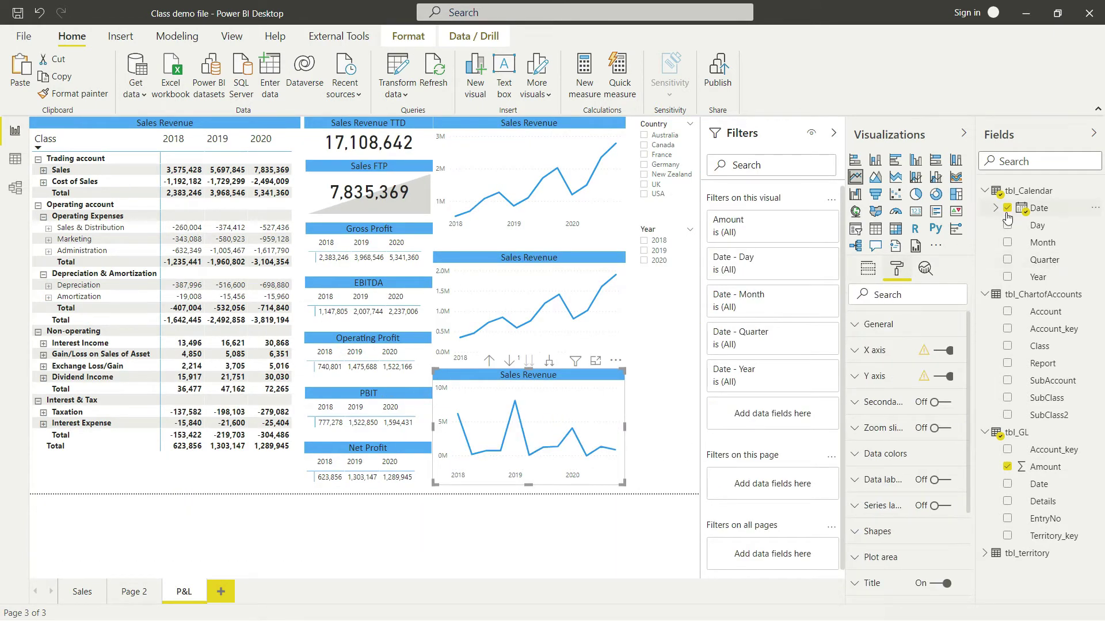
drag(1046, 373, 768, 423)
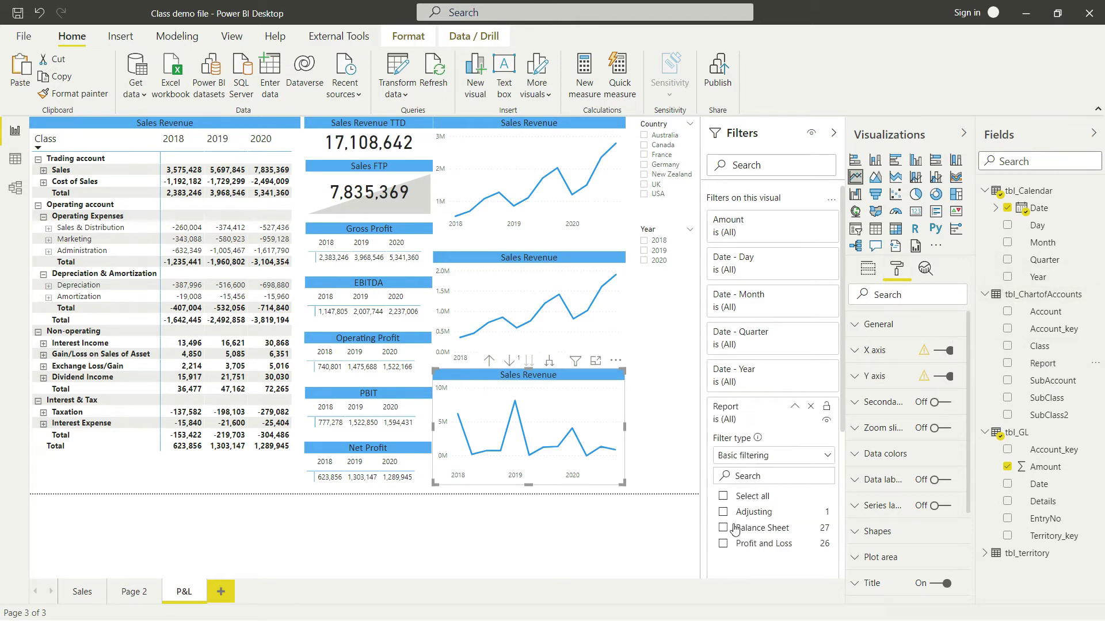
click(723, 544)
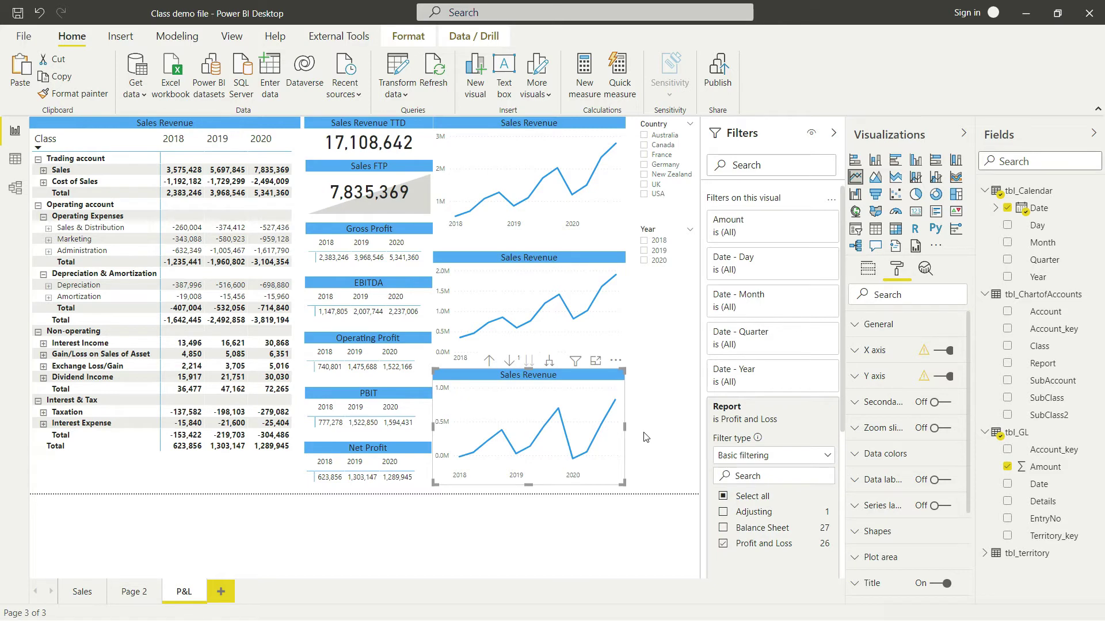
- Collapse the Filters pane and drill the bottom line chart up to year level to check its 2020 amount
click(834, 135)
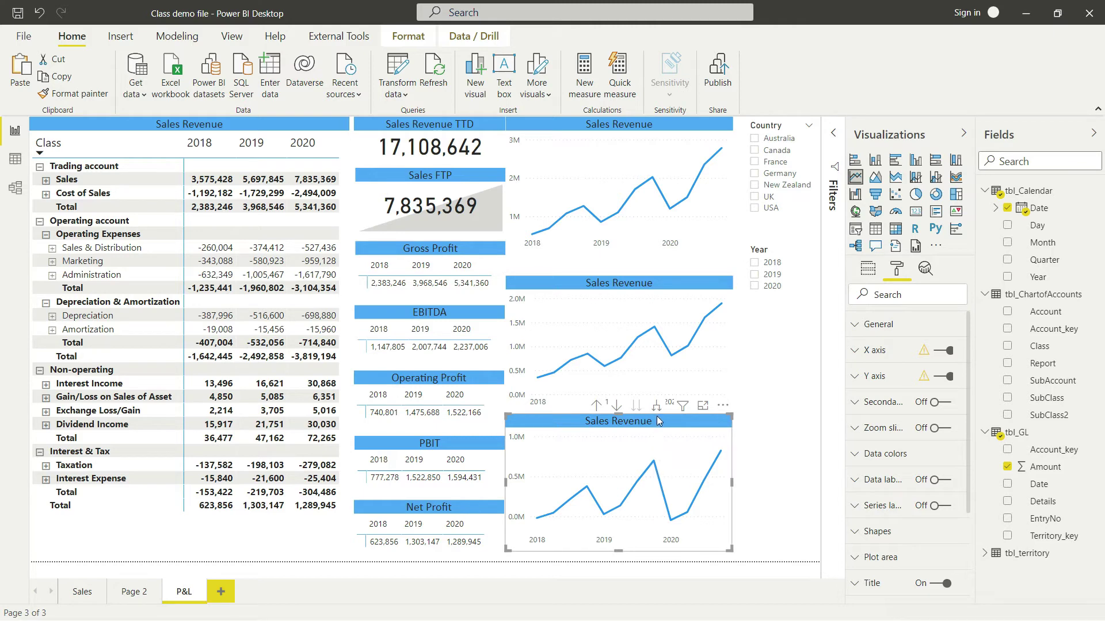
click(596, 407)
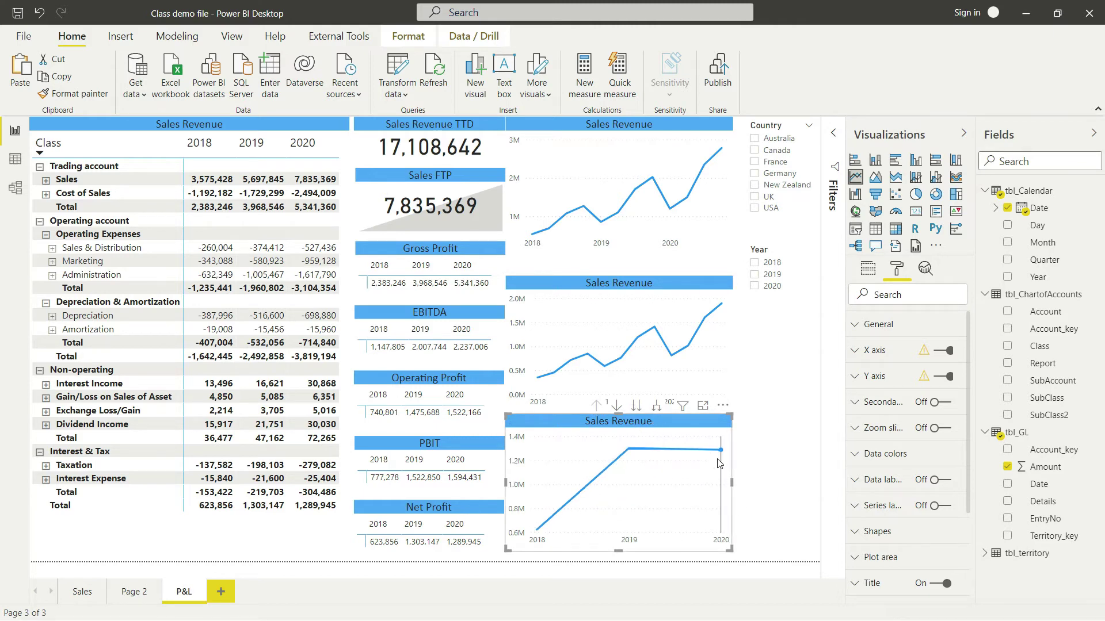
mouse_move(721, 455)
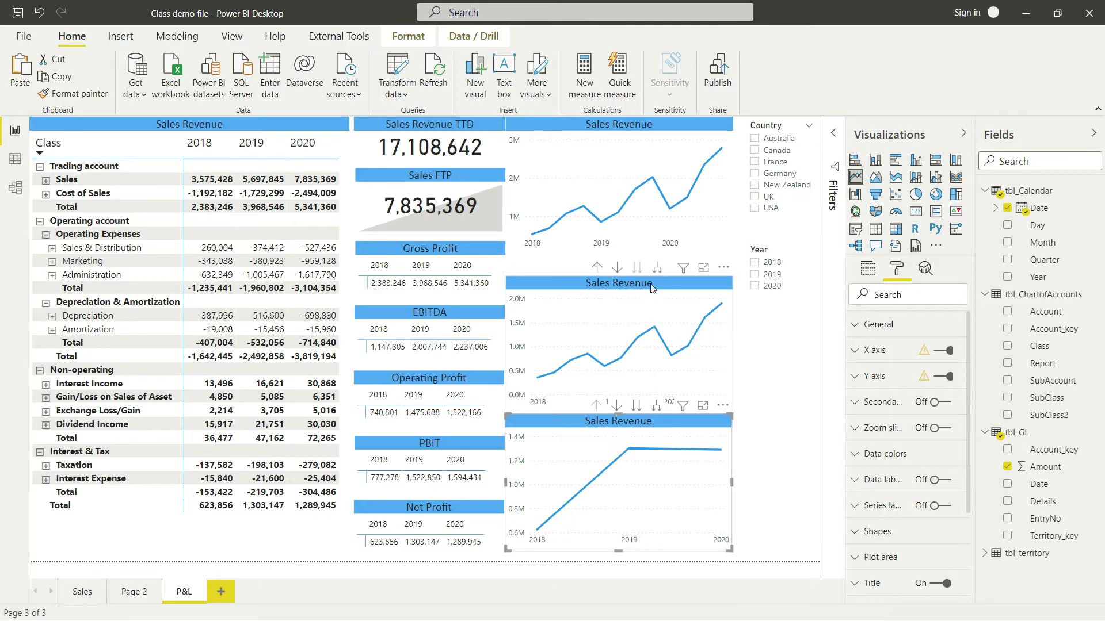
- Change the title of the middle line chart to "Gross Profit"
click(615, 285)
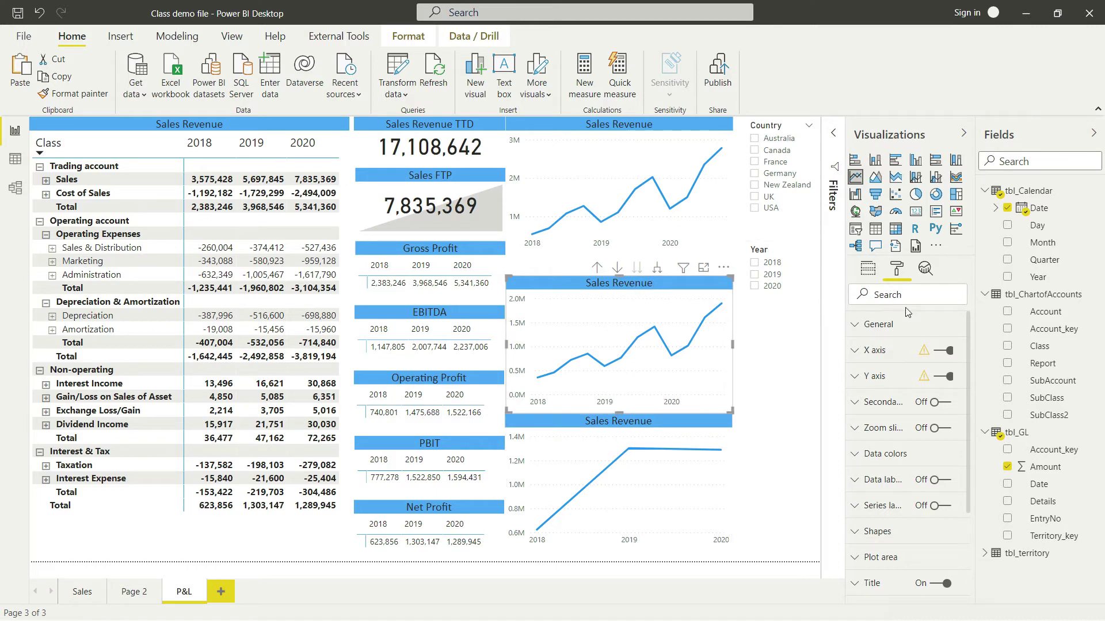
scroll(901, 460, down, 3)
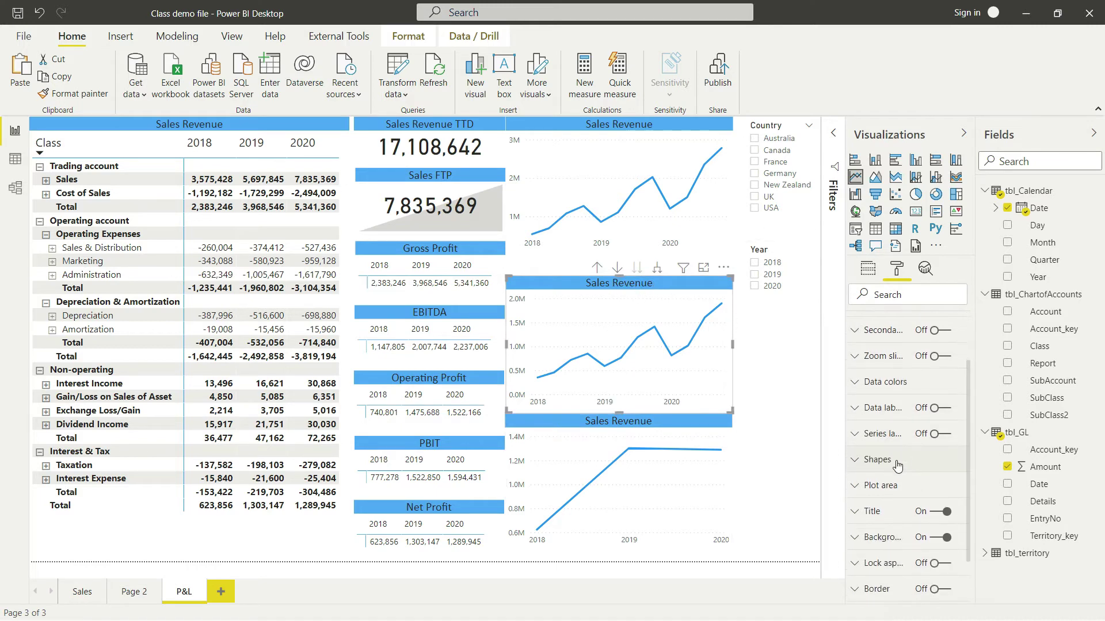
click(867, 514)
scroll(920, 448, down, 5)
drag(925, 419, 834, 417)
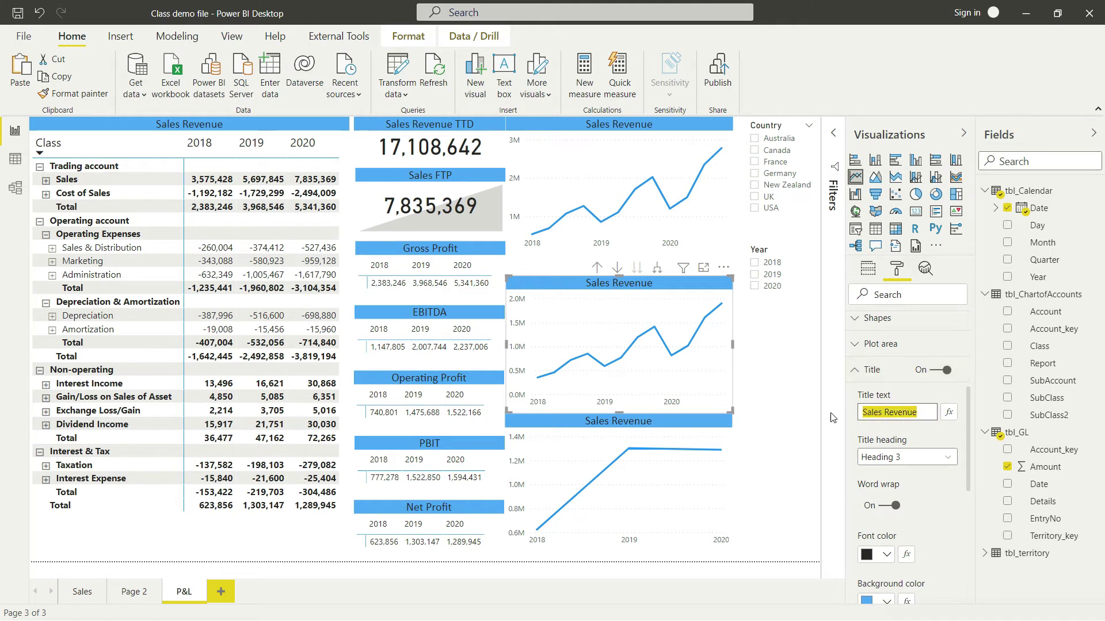
key(BackSpace)
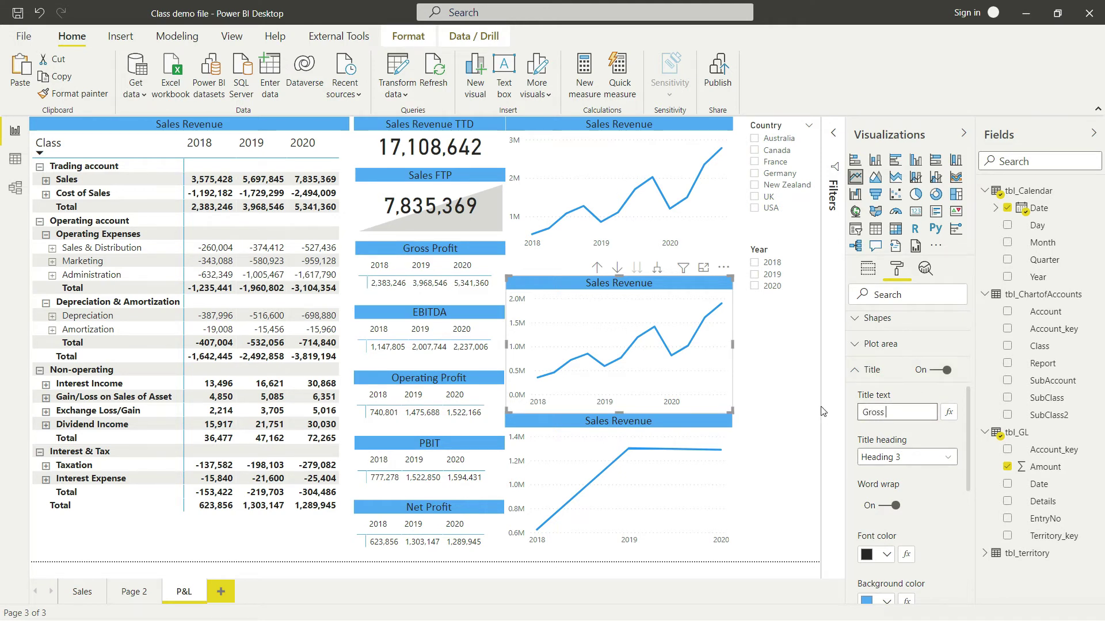
- Change the title of the bottom line chart to "Net Profit"
click(704, 484)
drag(914, 412, 821, 420)
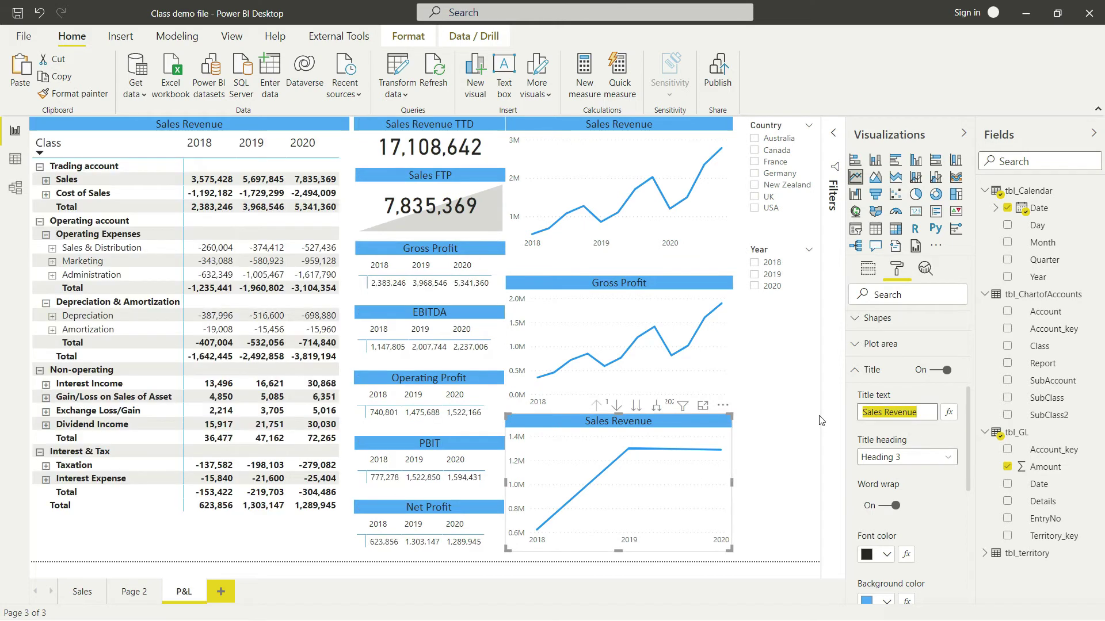
key(BackSpace)
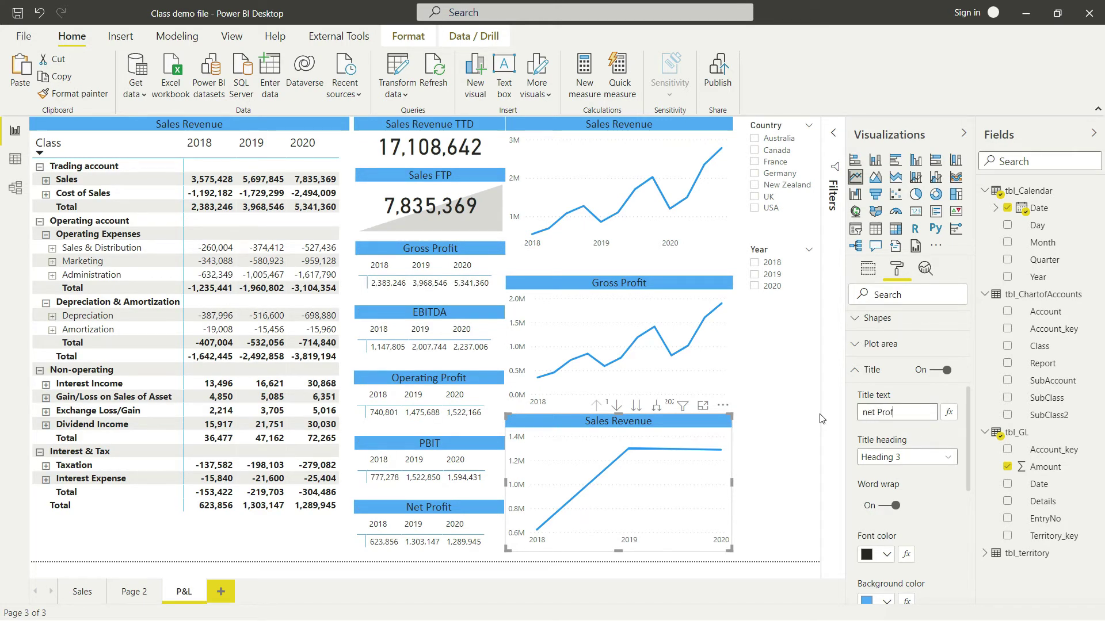
key(BackSpace)
key(BackSpace)
key(BackSpace)
key(BackSpace)
key(BackSpace)
key(BackSpace)
key(BackSpace)
text(Net Profit)
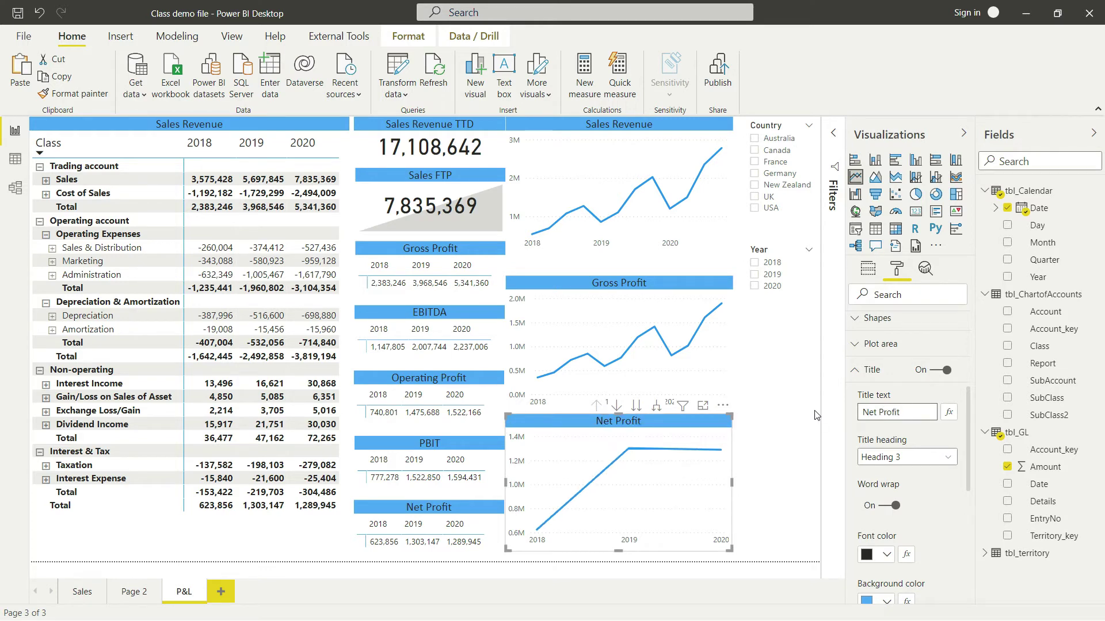
click(815, 415)
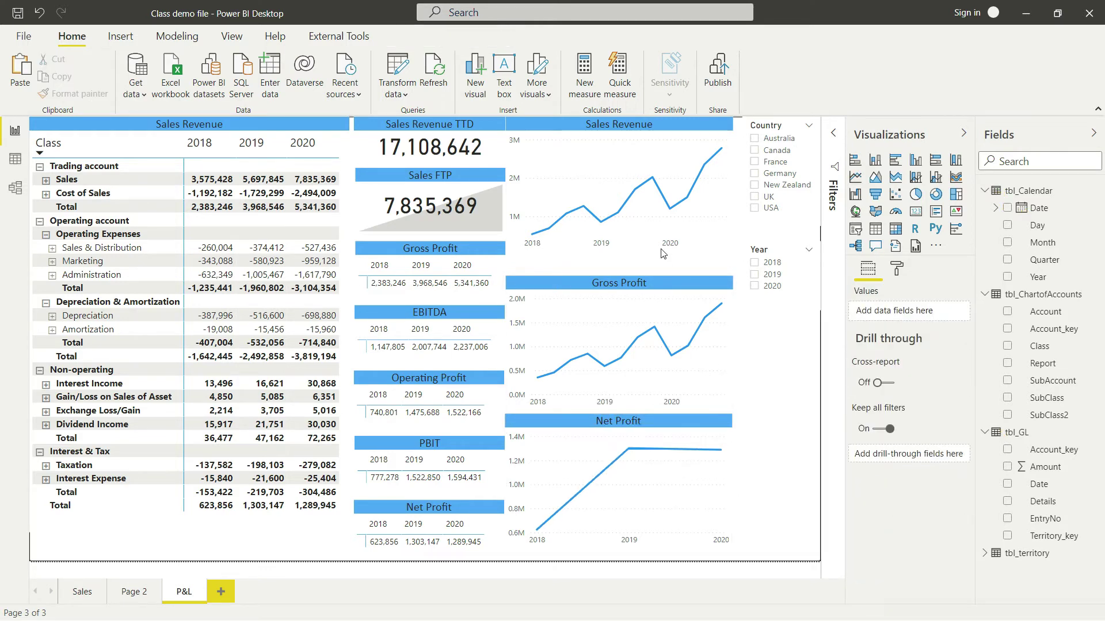
- Split the Gross Profit line chart by year, using the tbl_Calendar Date hierarchy as legend and removing Year from the axis
mouse_move(720, 264)
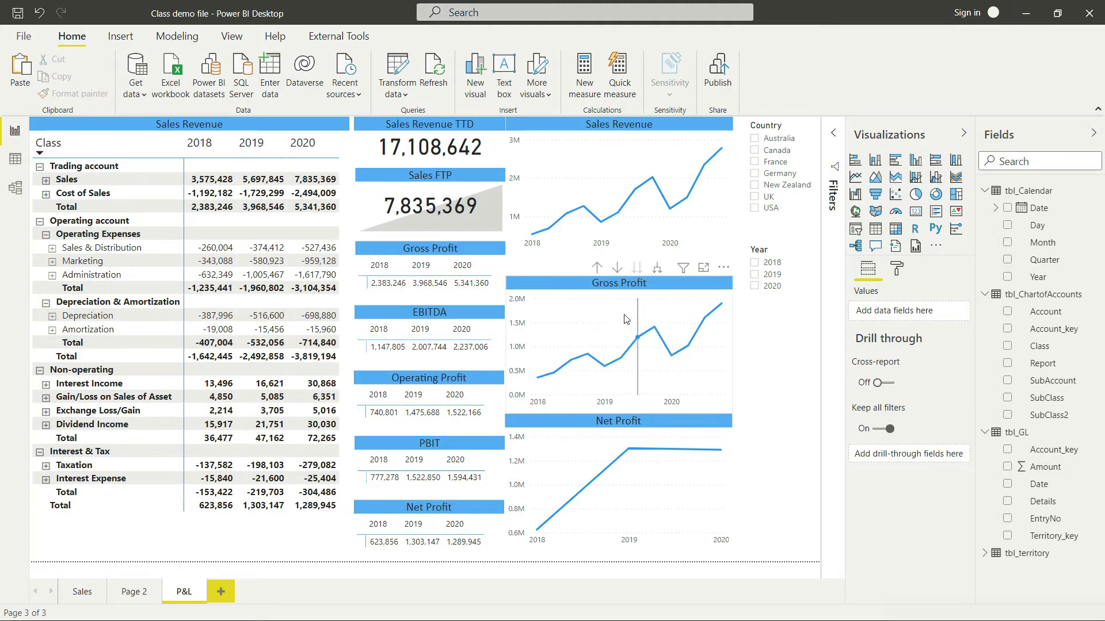
click(565, 285)
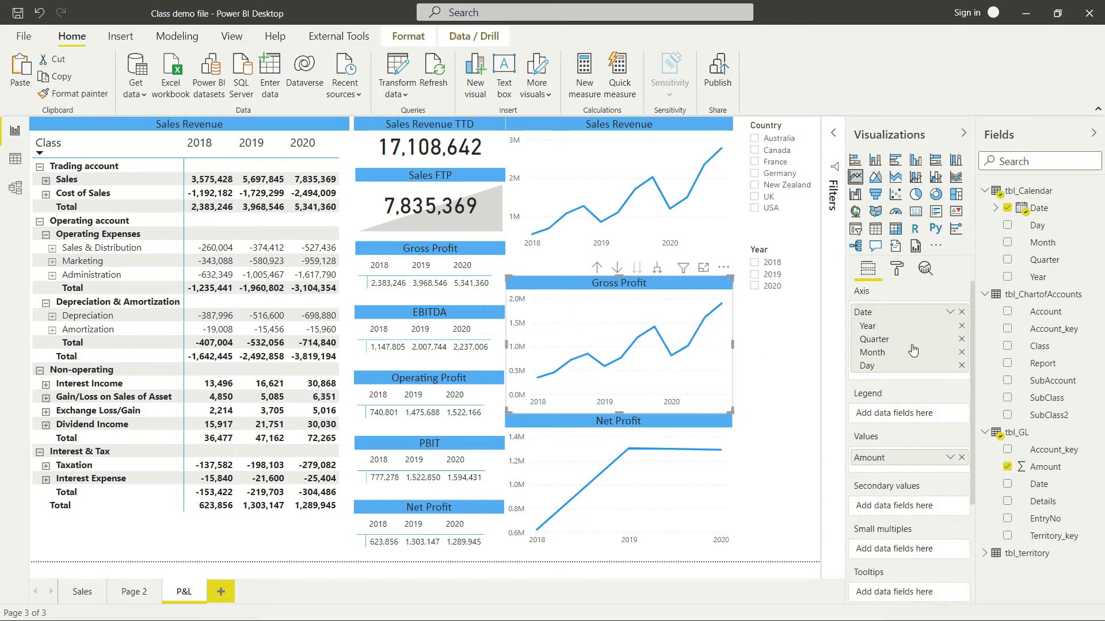
drag(1040, 213, 929, 415)
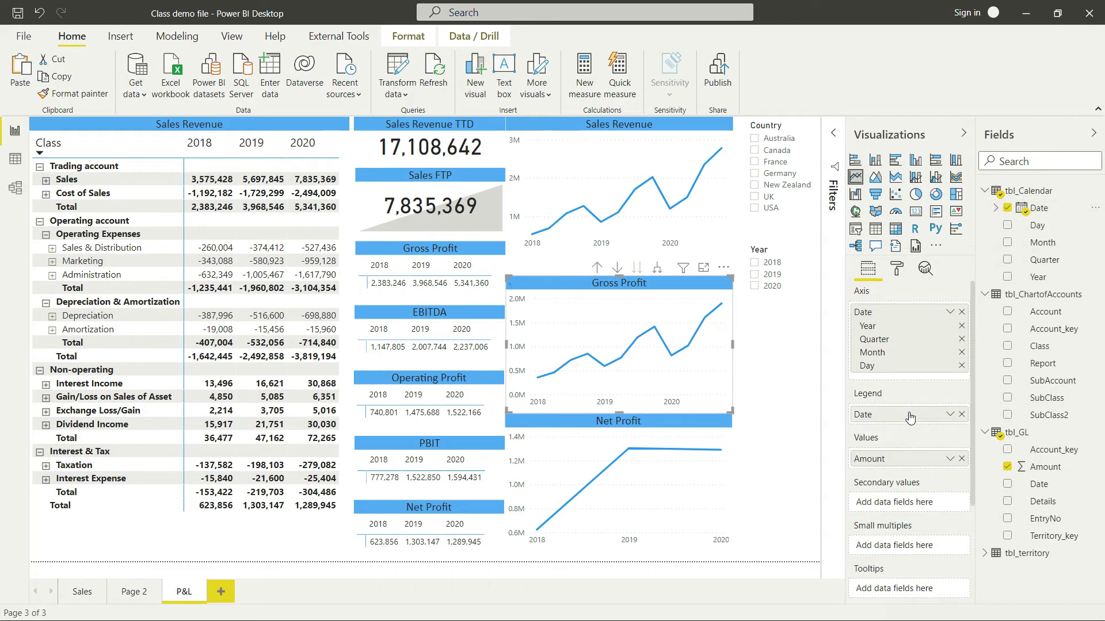
click(950, 415)
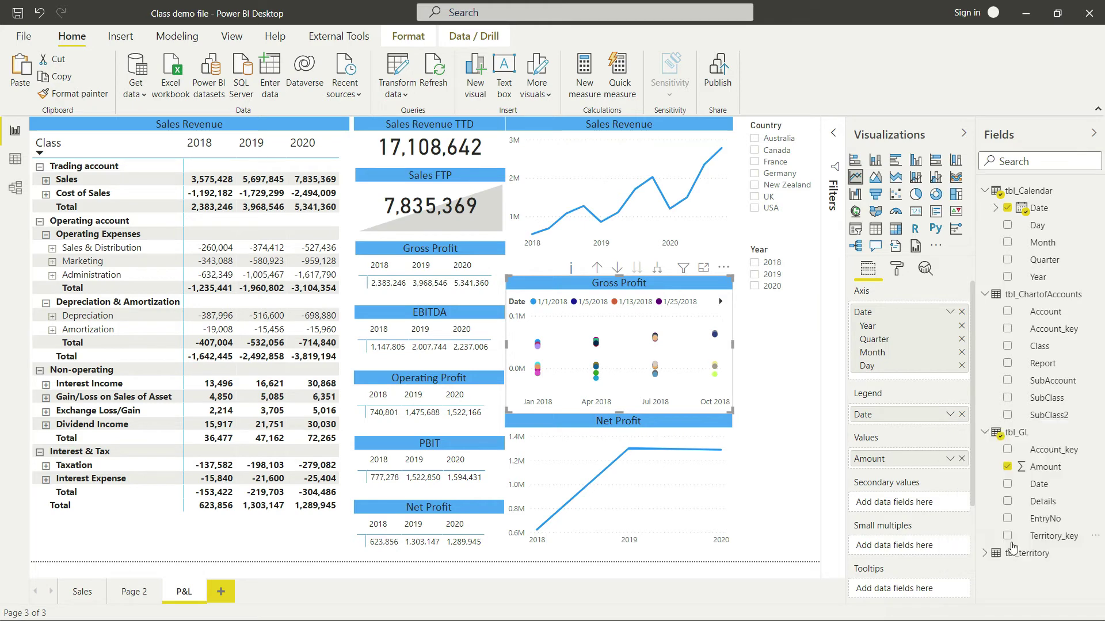
click(999, 540)
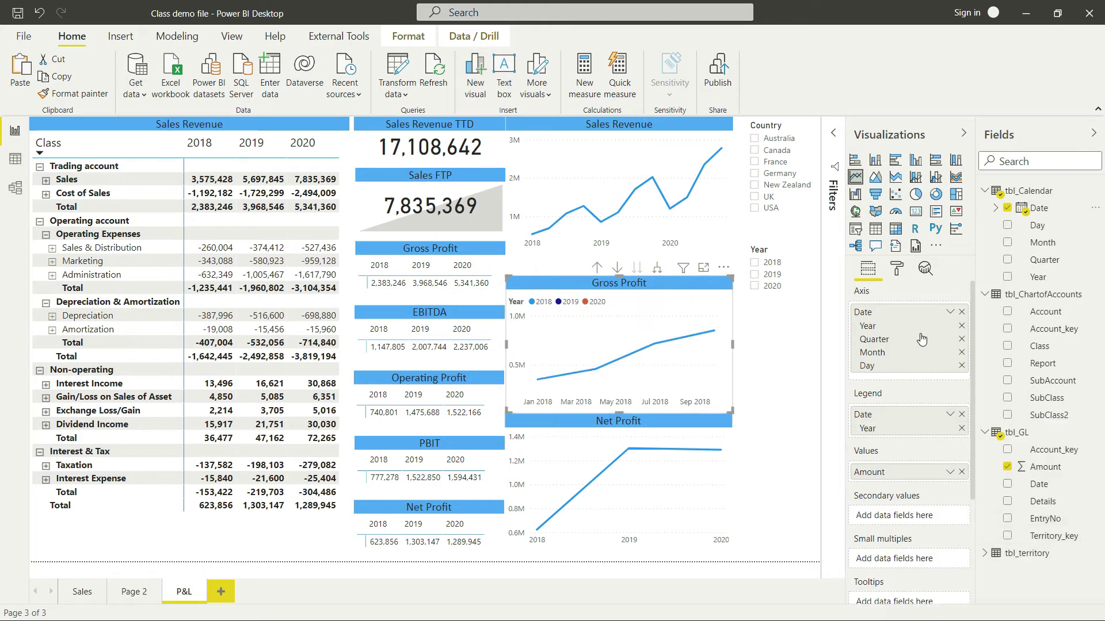
click(961, 327)
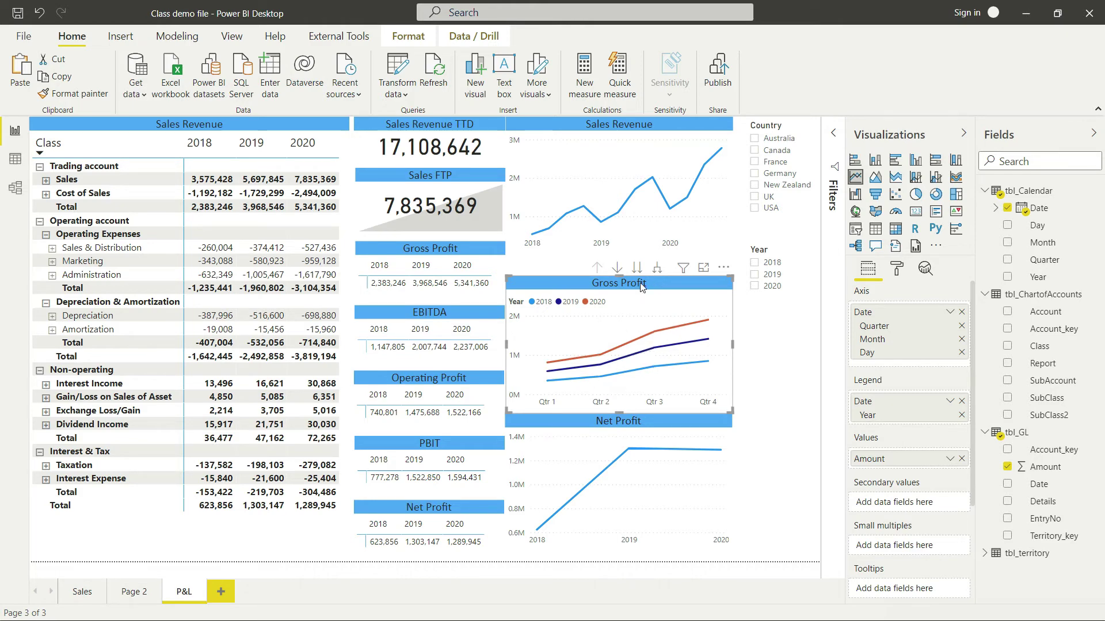
- Expand the Gross Profit chart down to month level and turn off its X axis
click(657, 269)
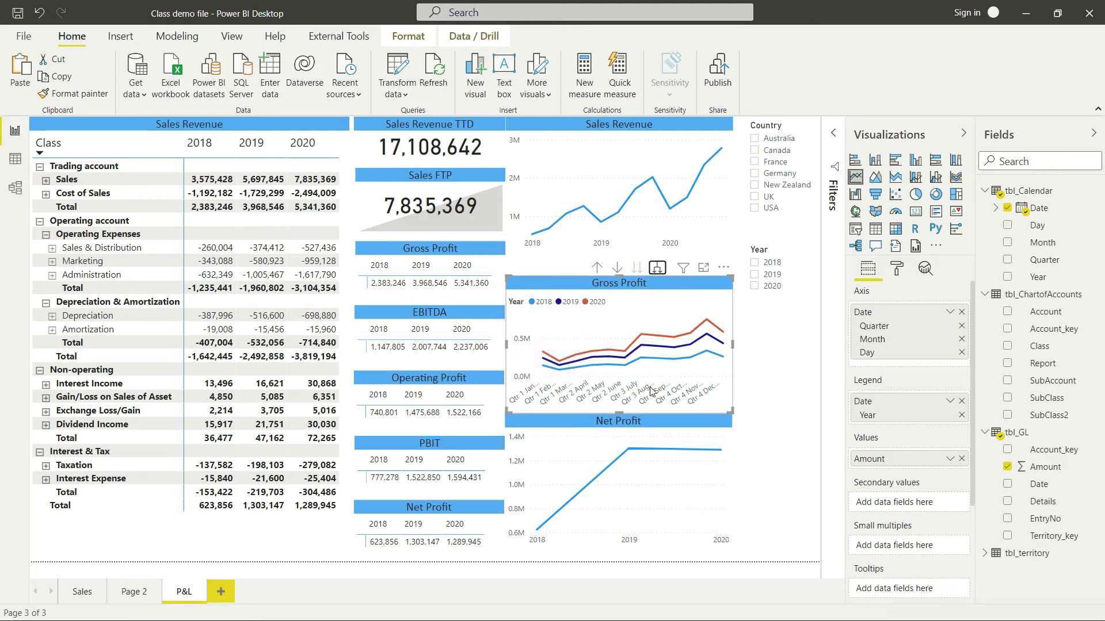
click(898, 274)
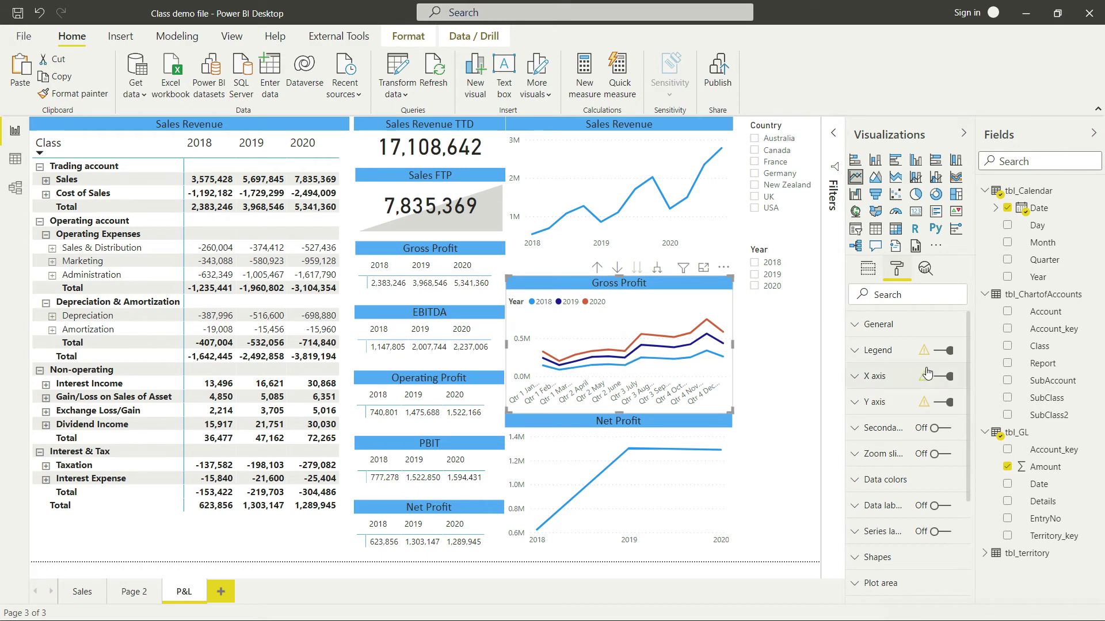
click(943, 377)
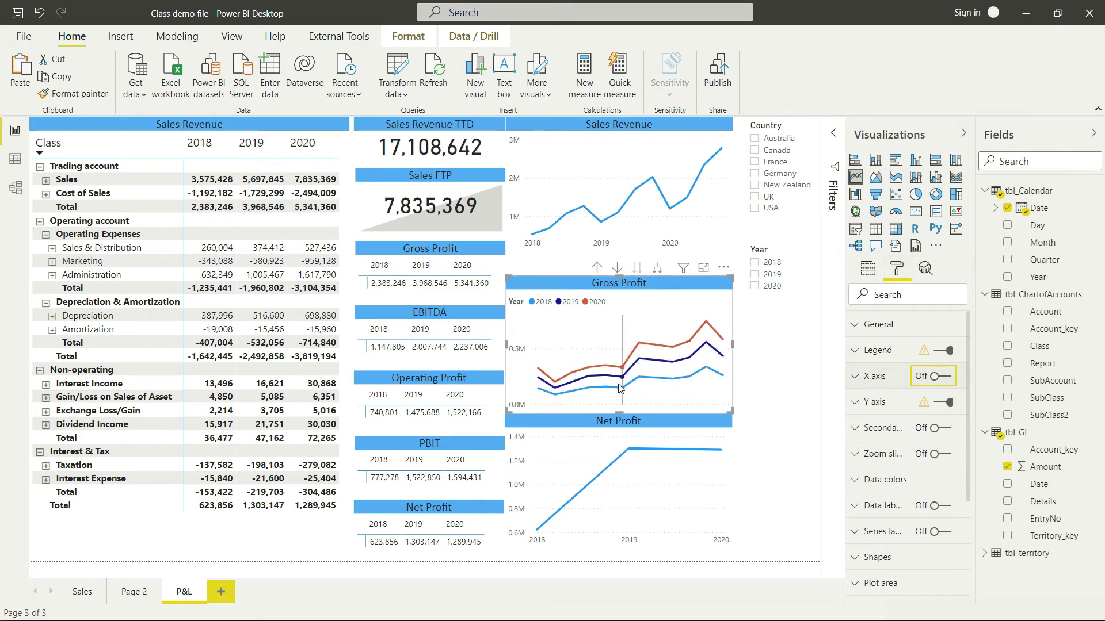
- Remove Year from the Net Profit chart's axis and add the tbl_Calendar Date field as a date hierarchy in its legend
click(587, 425)
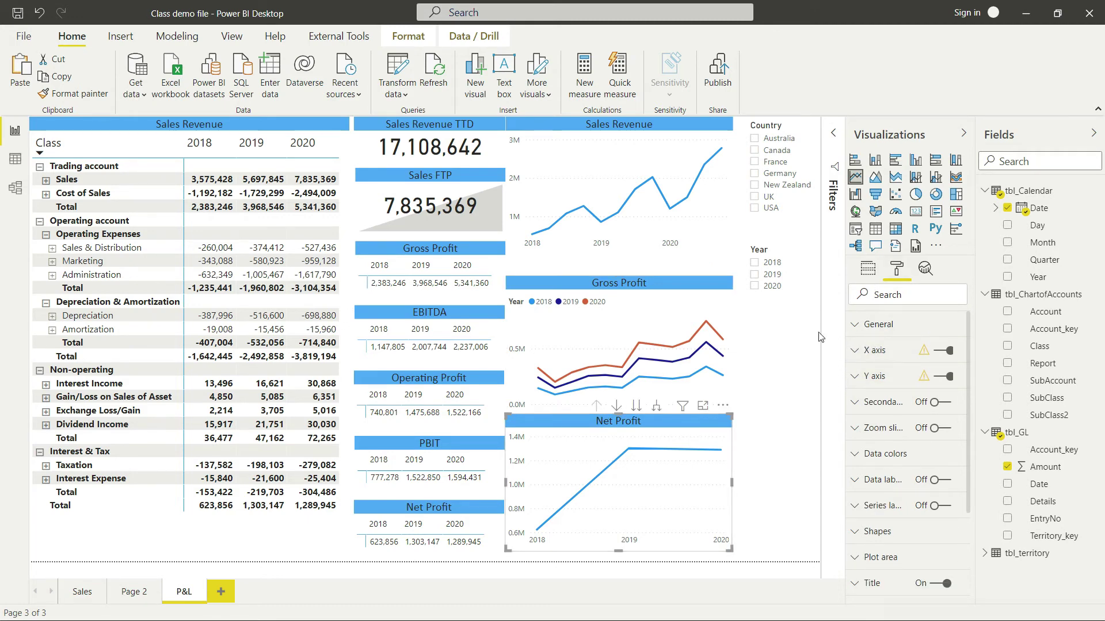
click(869, 269)
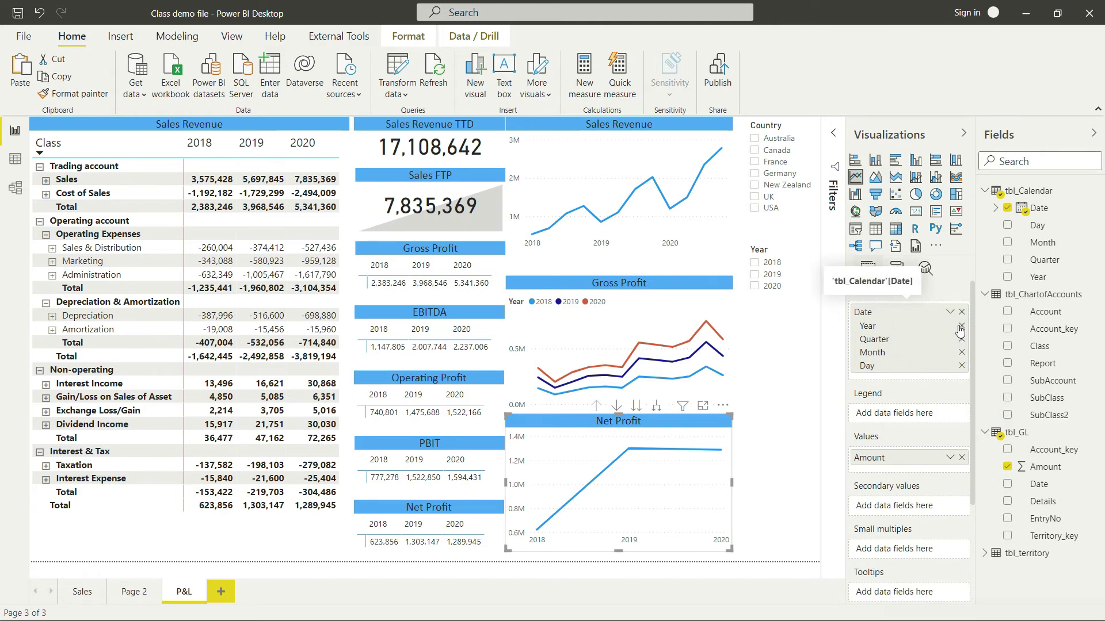
click(960, 329)
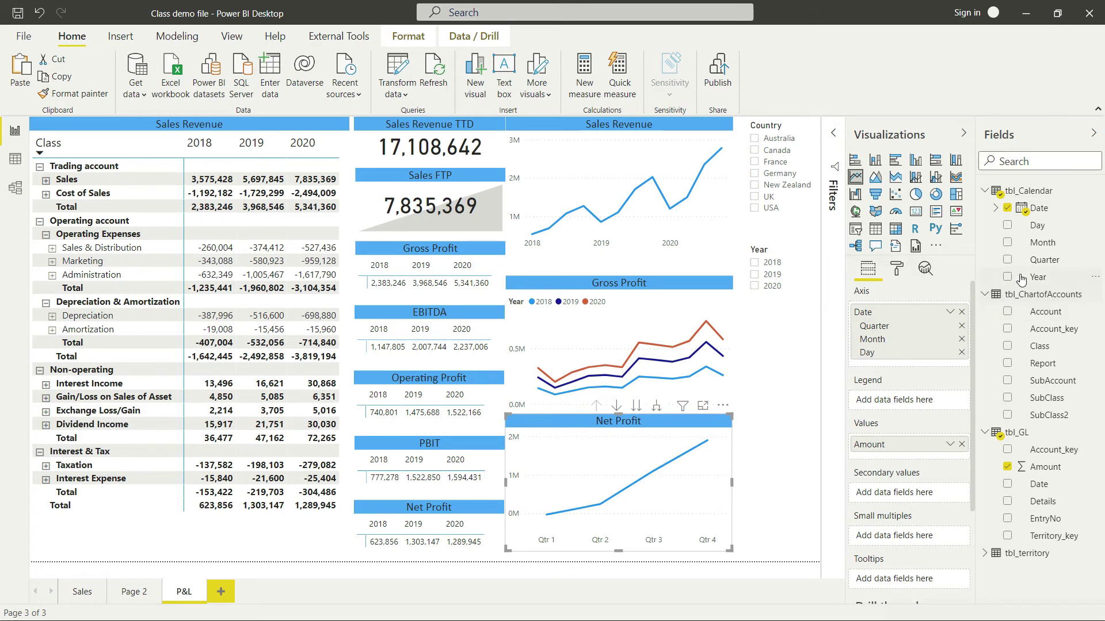
drag(1035, 210, 922, 399)
click(949, 401)
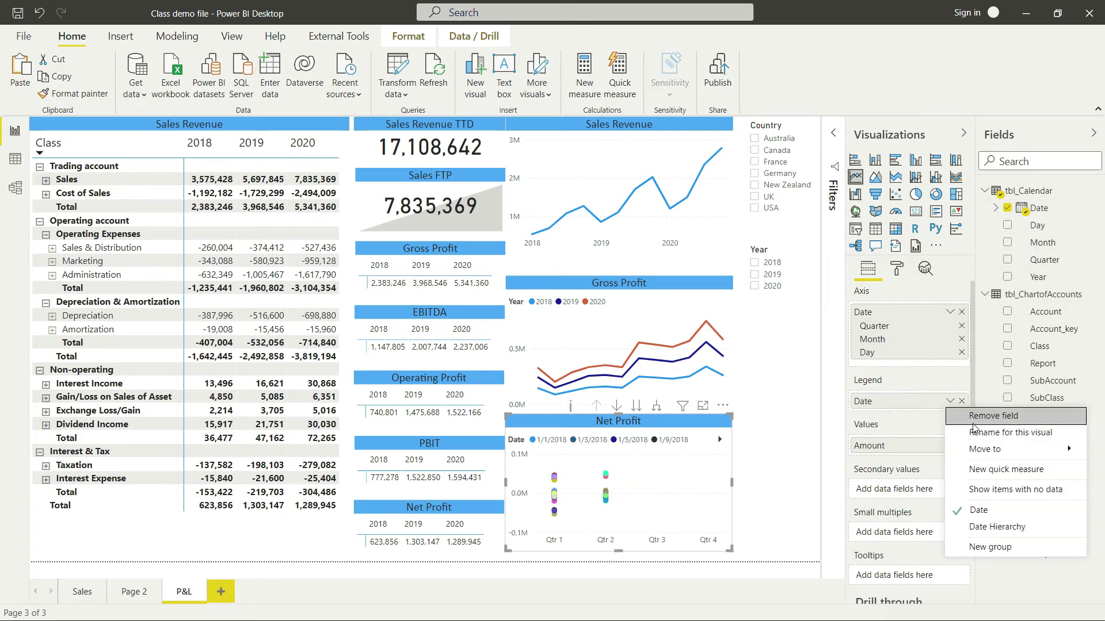
click(992, 526)
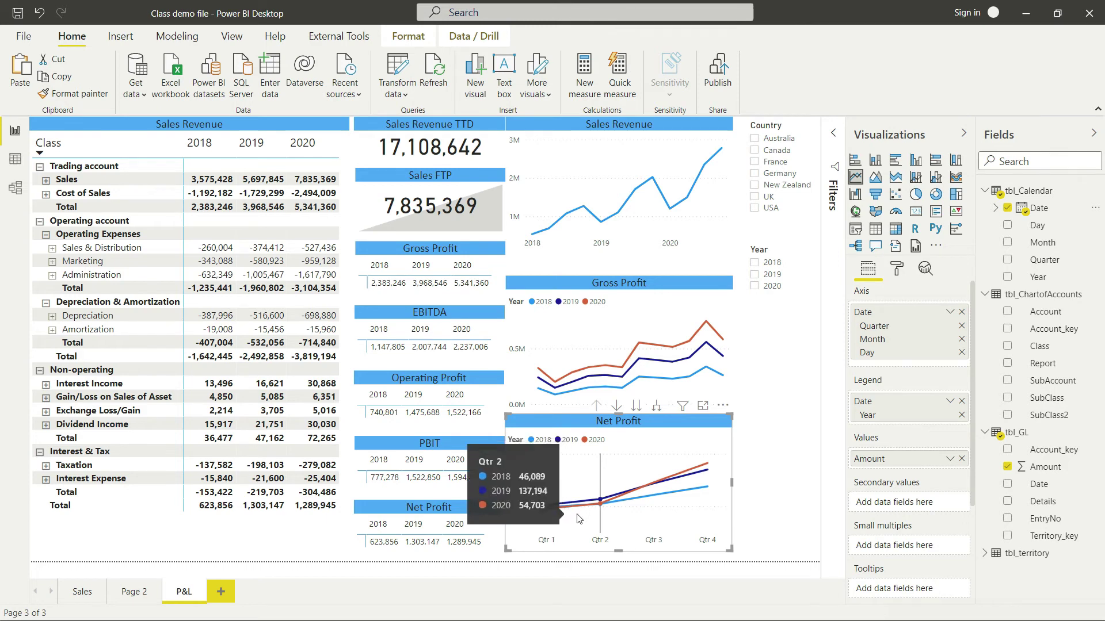
- Expand the Net Profit chart down to month level and examine its monthly lines in focus mode, returning to the report
click(656, 406)
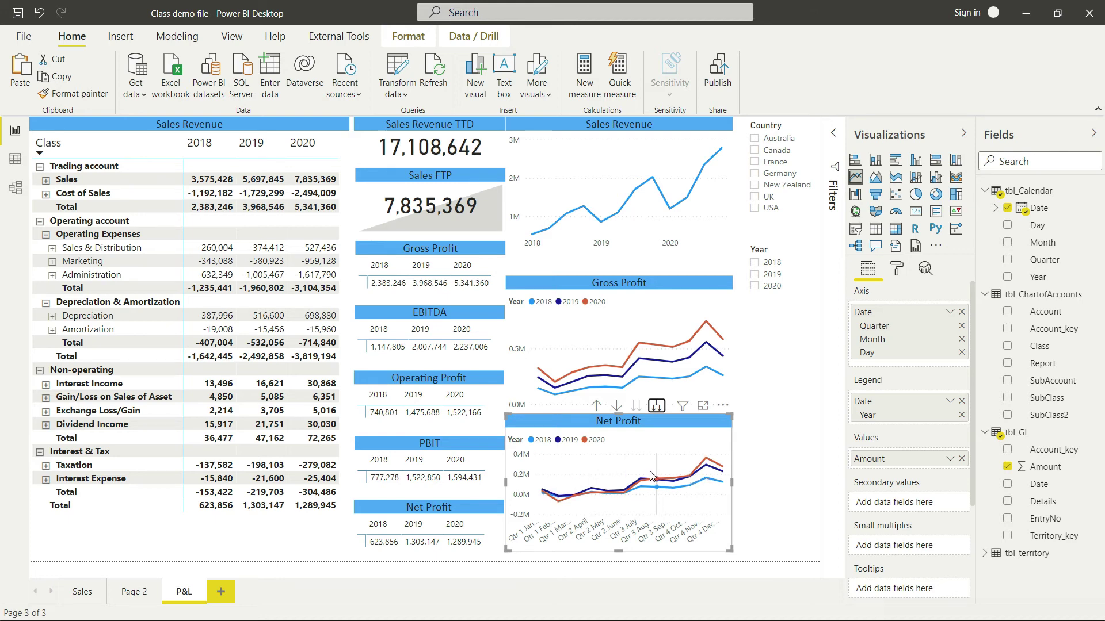
mouse_move(651, 476)
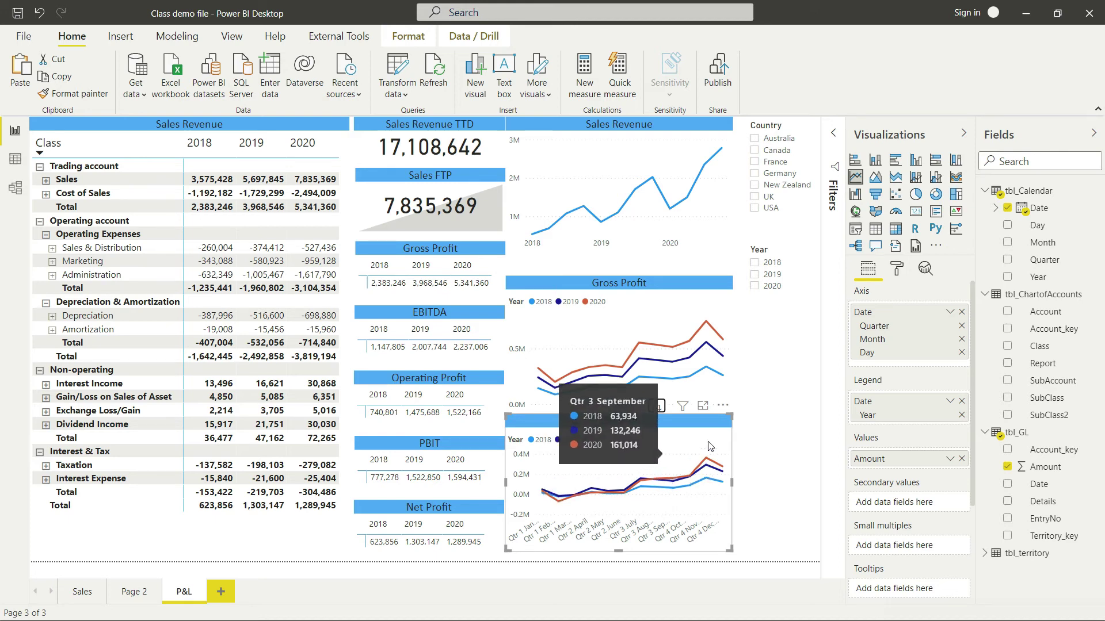
click(704, 406)
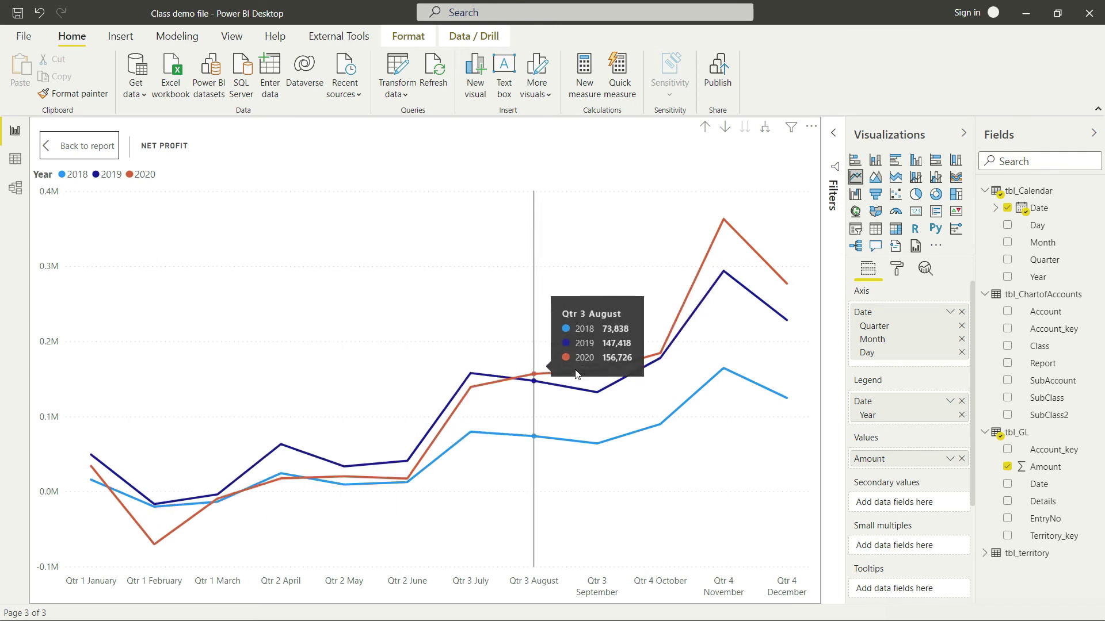
click(96, 149)
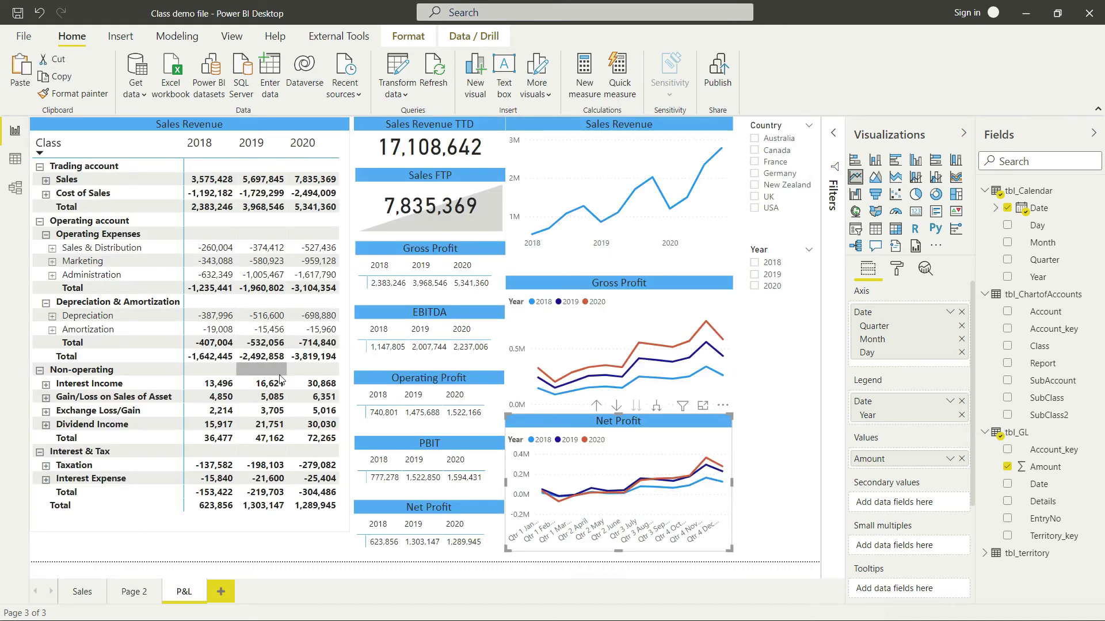
- Clear the current selection and select the Net Profit chart again
click(772, 443)
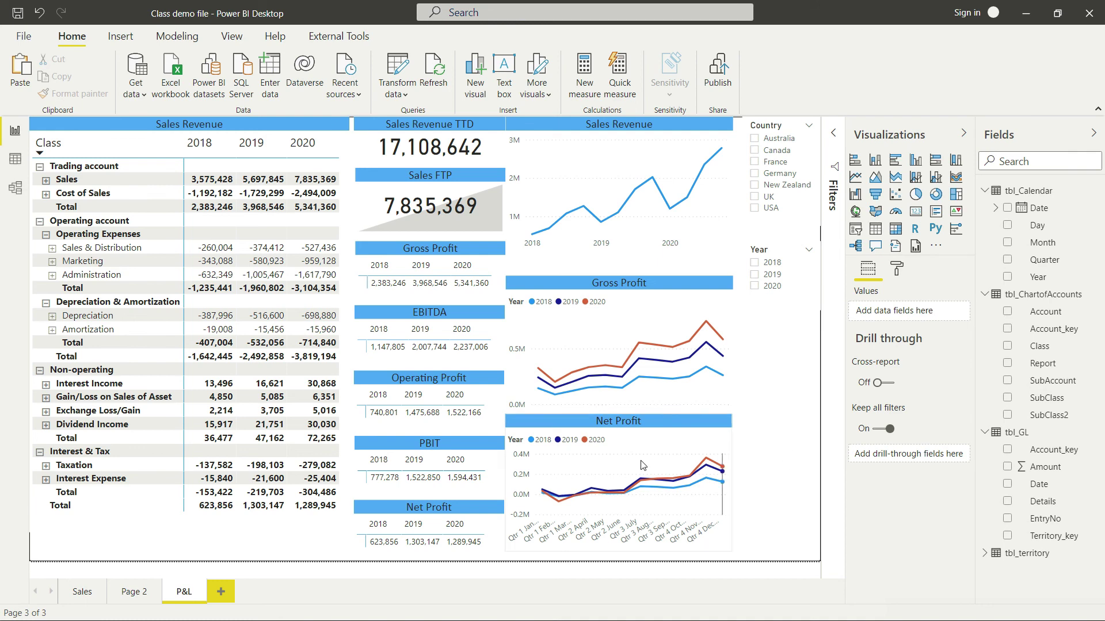
click(591, 429)
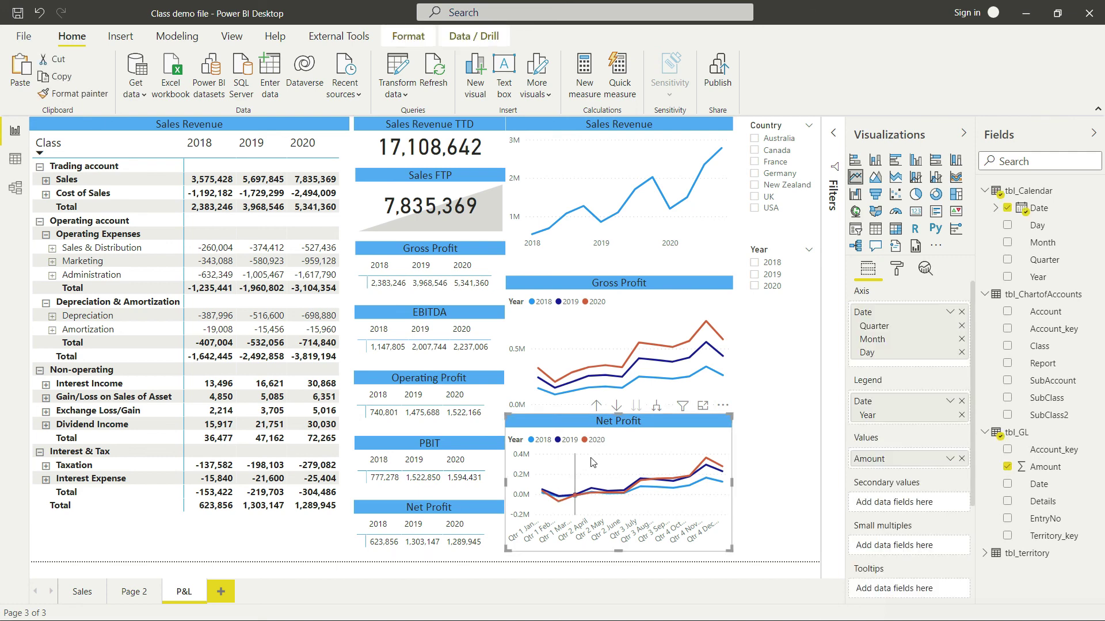